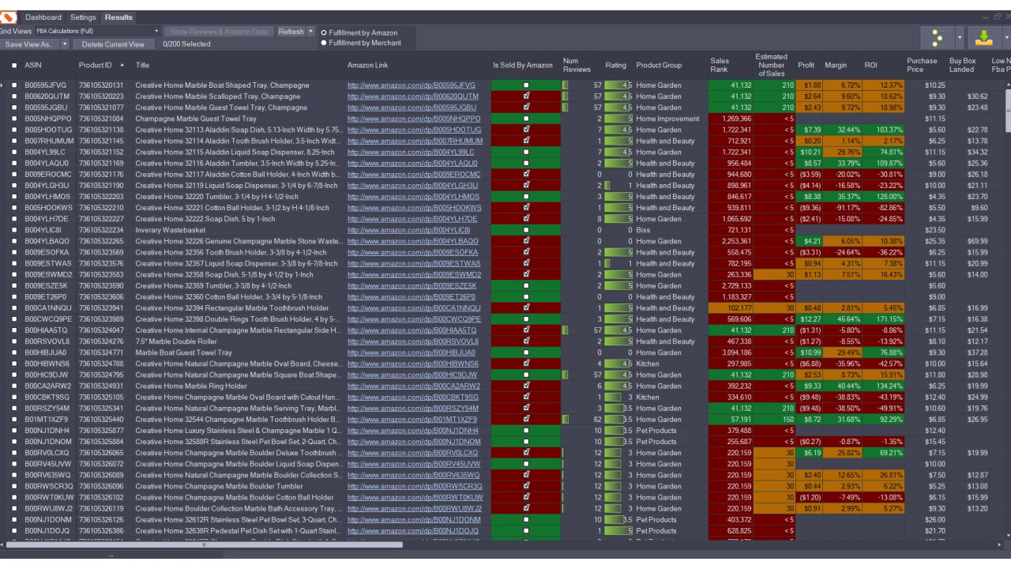
Step: Examine the product results, comparing sales rank and estimated number of sales across the listed items
{"action": "left_click", "coordinate": [46, 514]}
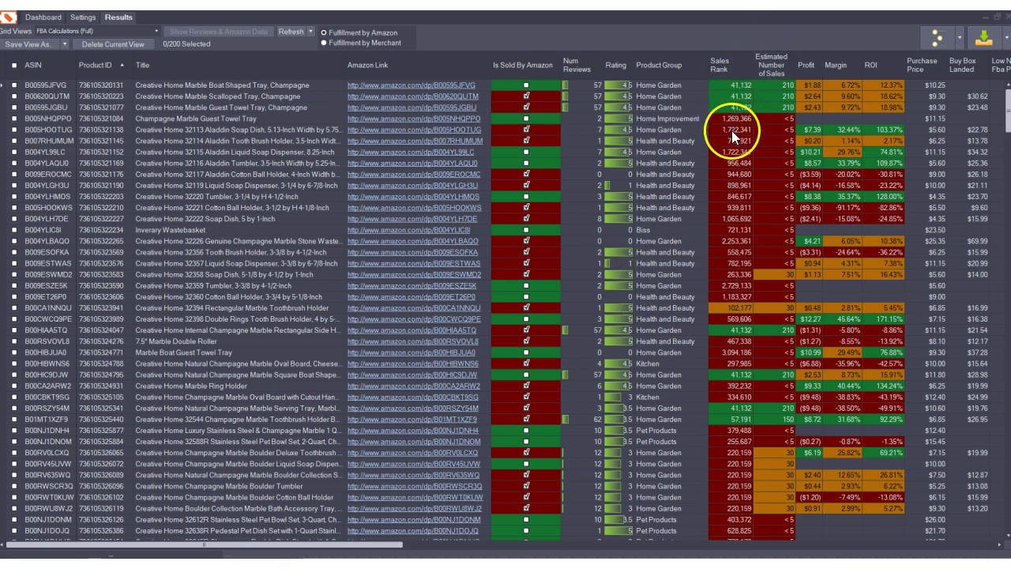
{"action": "scroll", "coordinate": [663, 224], "scroll_direction": "down", "scroll_amount": 9}
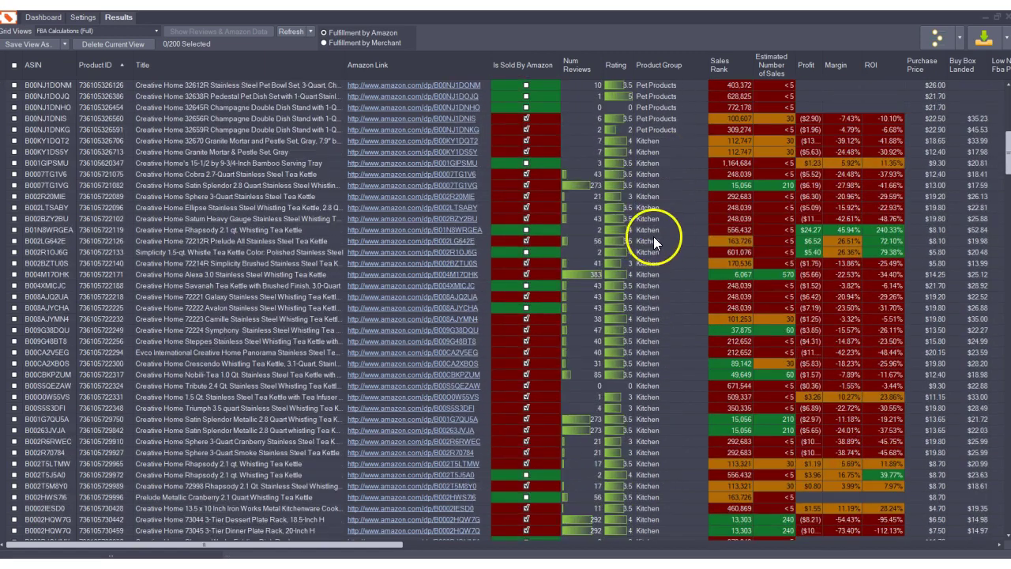
{"action": "scroll", "coordinate": [735, 423], "scroll_direction": "down", "scroll_amount": 8}
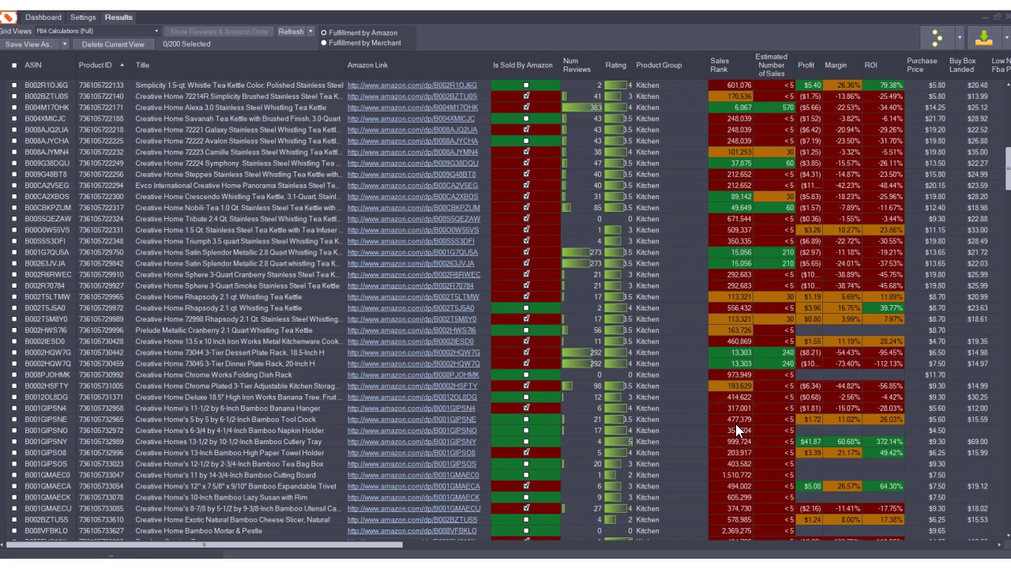
{"action": "scroll", "coordinate": [771, 394], "scroll_direction": "up", "scroll_amount": 5}
{"action": "scroll", "coordinate": [772, 393], "scroll_direction": "up", "scroll_amount": 12}
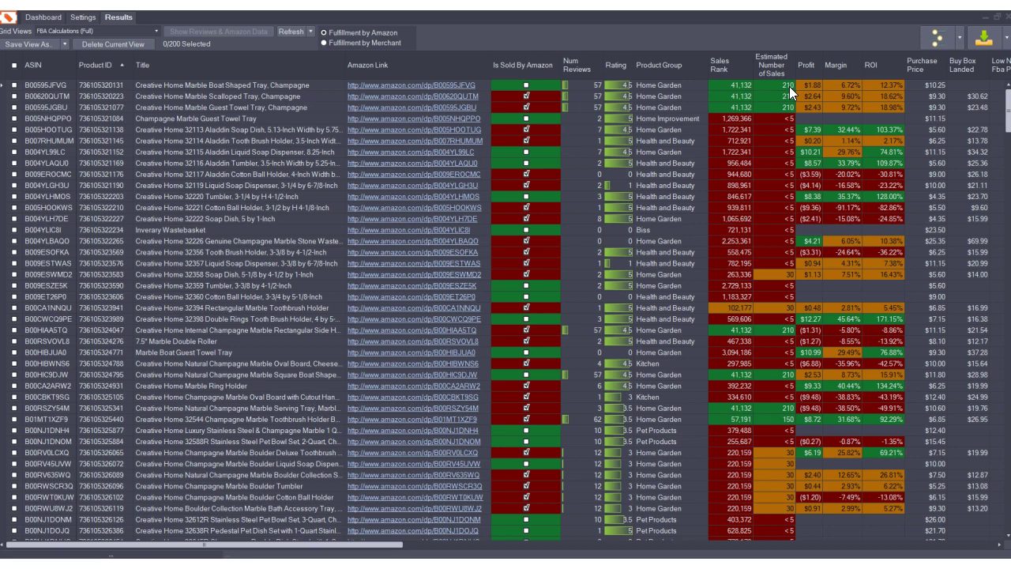
{"action": "scroll", "coordinate": [765, 128], "scroll_direction": "down", "scroll_amount": 11}
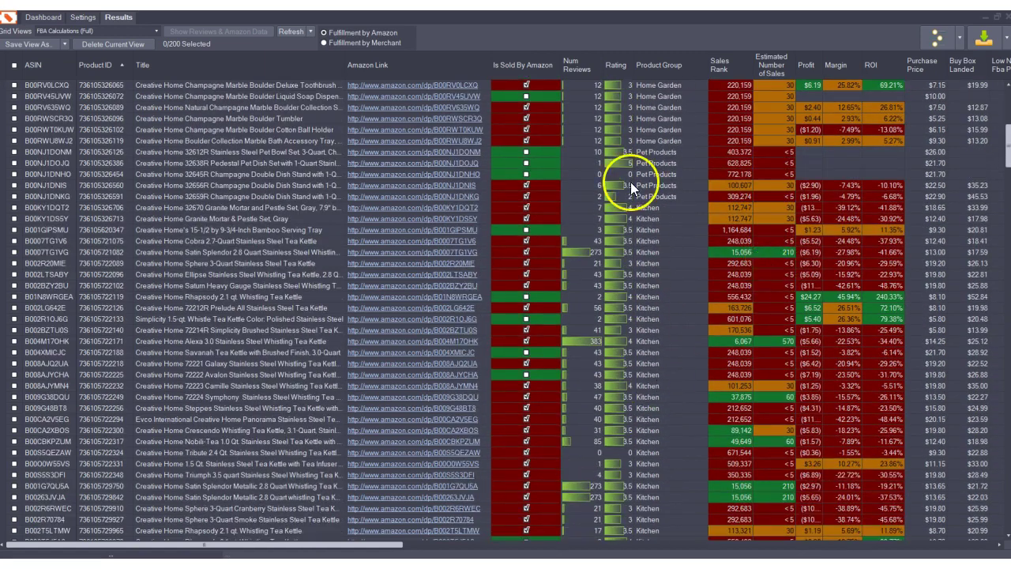
{"action": "scroll", "coordinate": [759, 278], "scroll_direction": "down", "scroll_amount": 15}
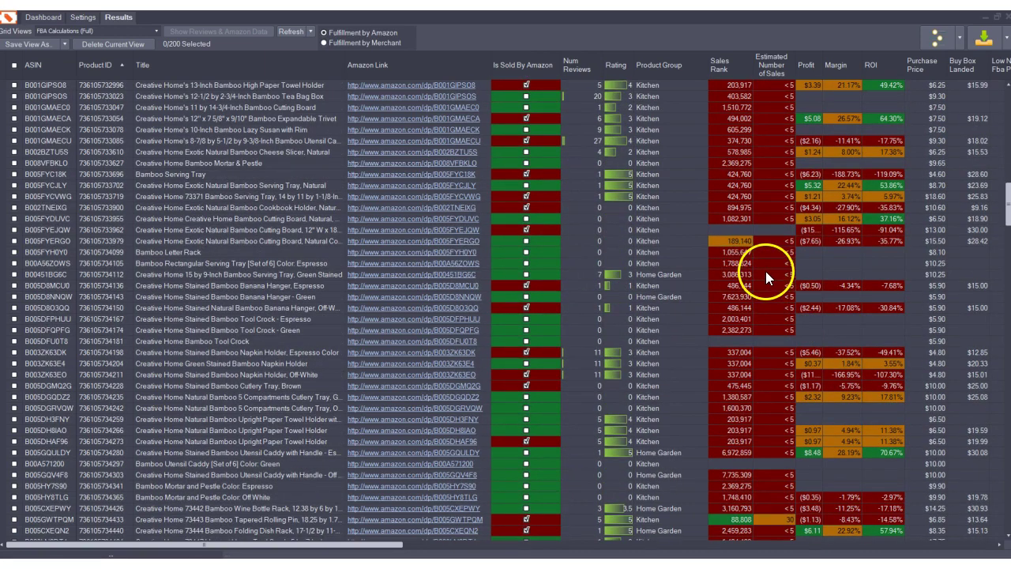
{"action": "scroll", "coordinate": [706, 272], "scroll_direction": "down", "scroll_amount": 9}
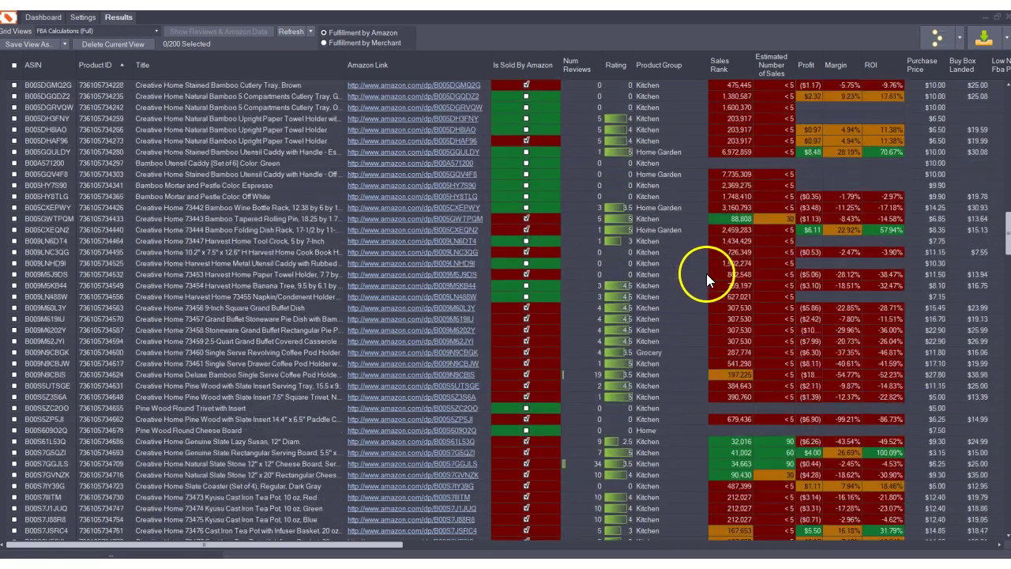
{"action": "scroll", "coordinate": [706, 273], "scroll_direction": "down", "scroll_amount": 4}
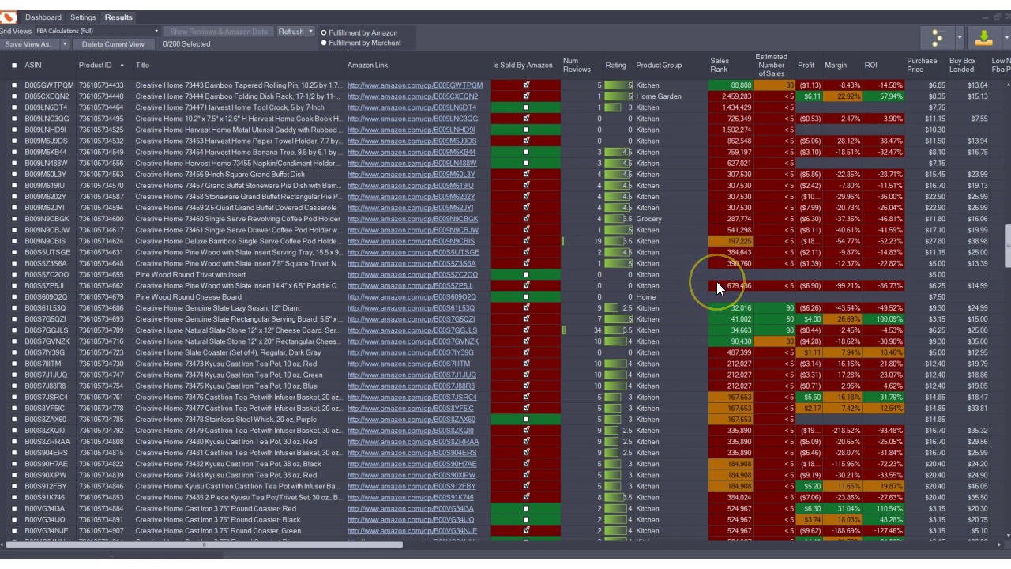
{"action": "scroll", "coordinate": [721, 323], "scroll_direction": "up", "scroll_amount": 15}
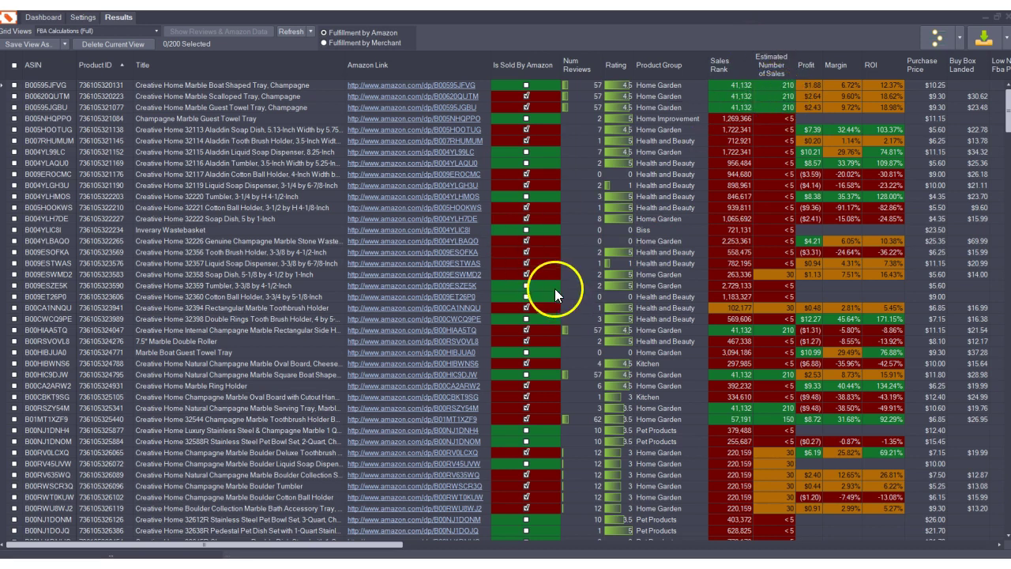
Step: Set the VAT % on Amazon Fees to 18 in the profit calculation settings
{"action": "left_click", "coordinate": [355, 544]}
{"action": "left_click_drag", "start_coordinate": [355, 544], "coordinate": [619, 547]}
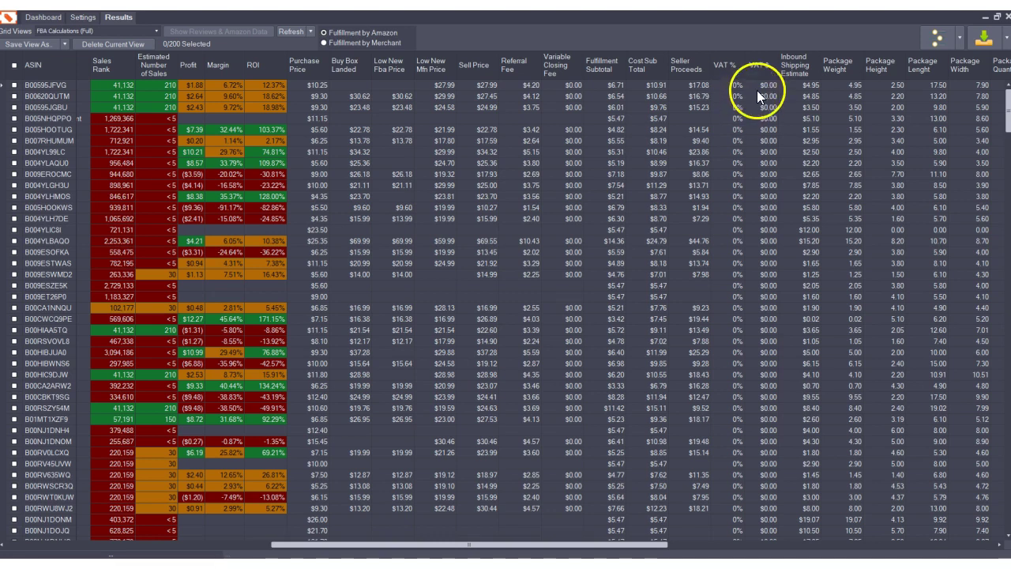
{"action": "left_click", "coordinate": [960, 36]}
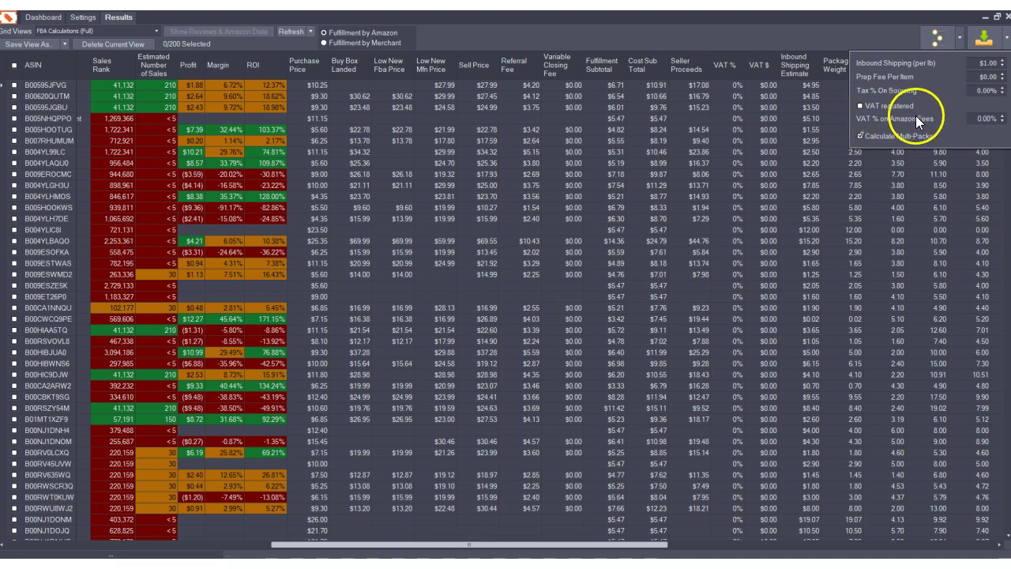
{"action": "left_click", "coordinate": [978, 120]}
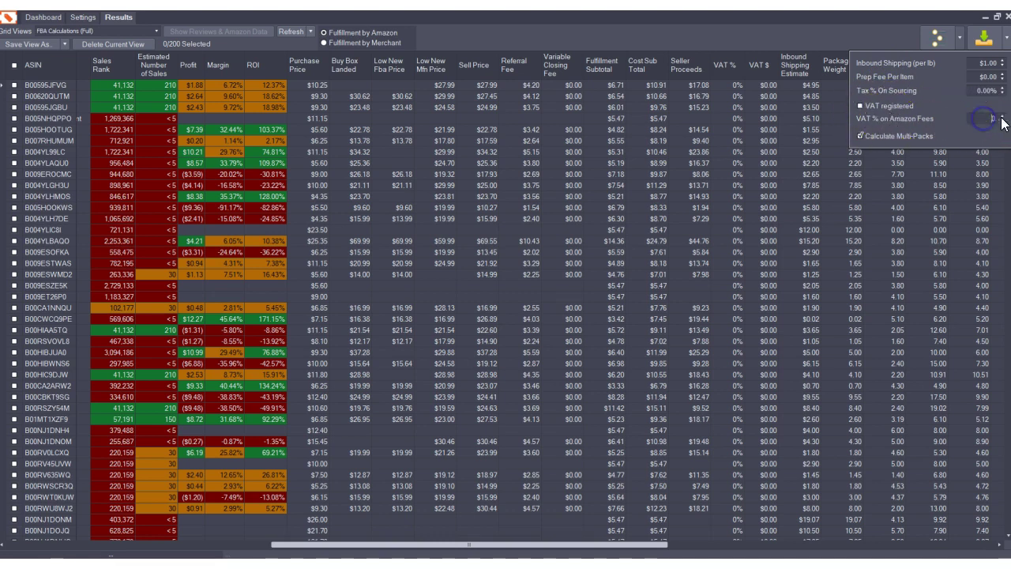
{"action": "type", "text": "18"}
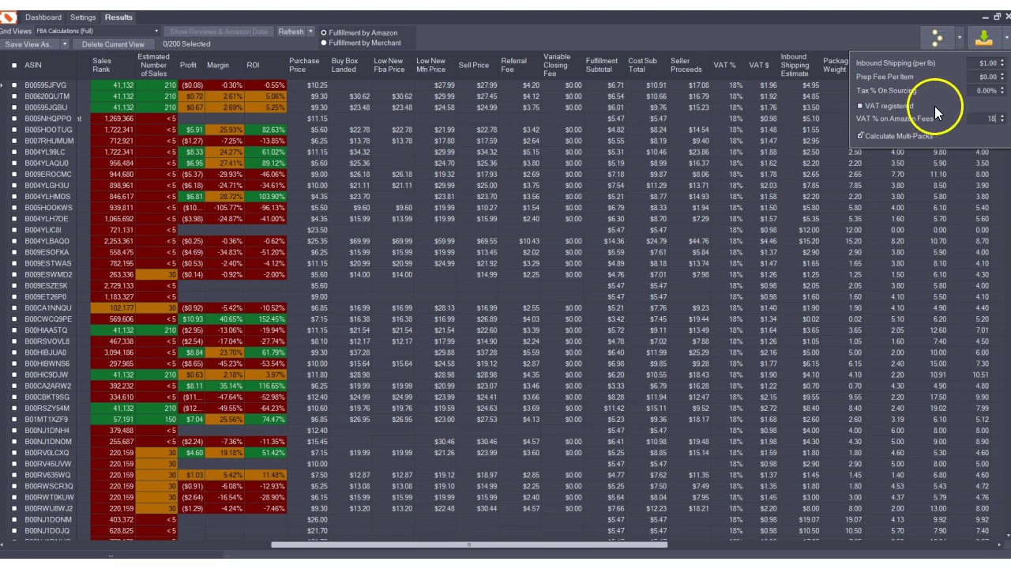
Step: Toggle the VAT registered option on and off to compare how VAT is calculated, leaving it off and closing the calculation settings
{"action": "left_click", "coordinate": [860, 105]}
{"action": "left_click", "coordinate": [860, 105]}
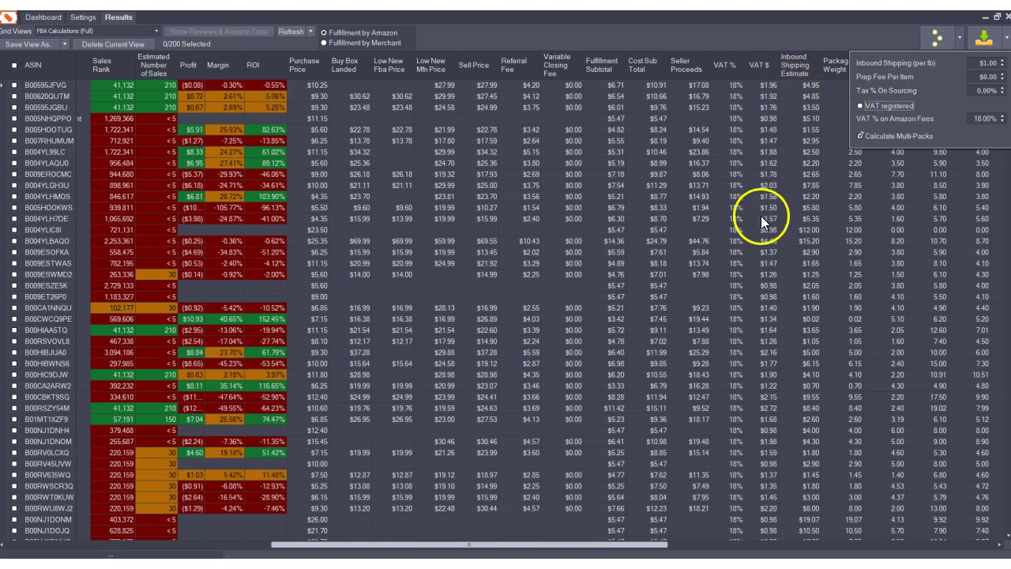
{"action": "left_click", "coordinate": [859, 105]}
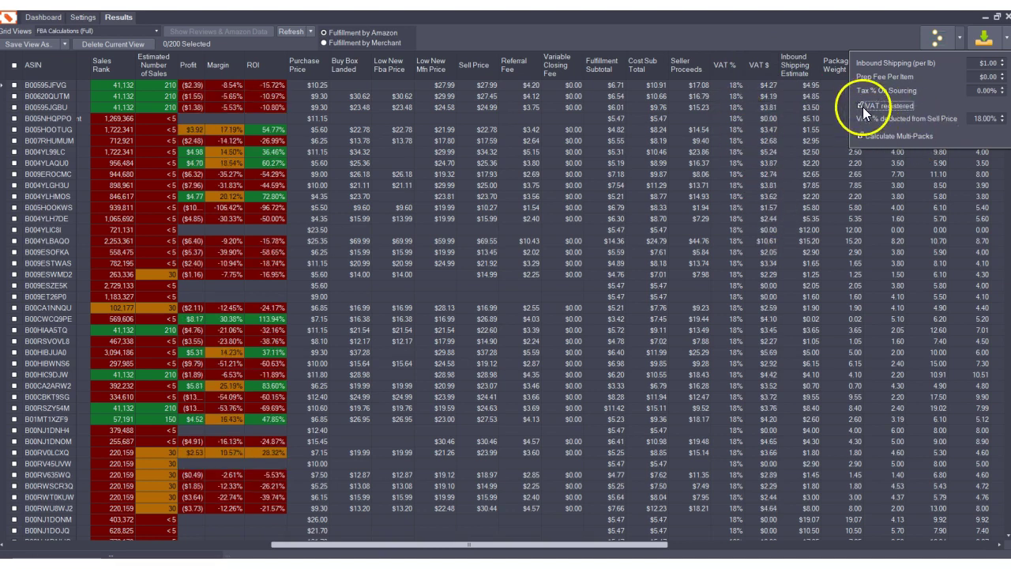
{"action": "left_click", "coordinate": [861, 105]}
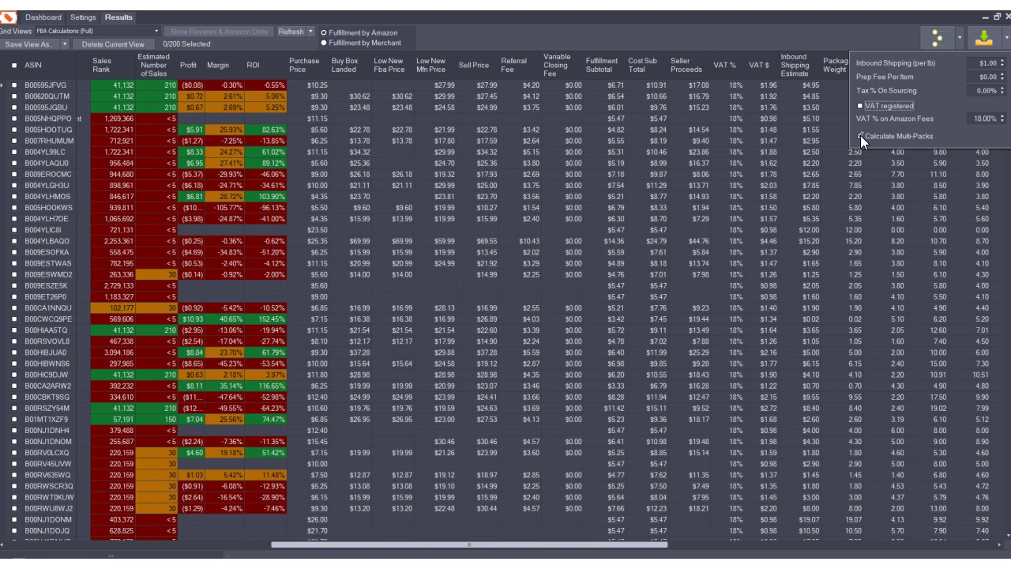
{"action": "left_click", "coordinate": [866, 136]}
{"action": "left_click", "coordinate": [841, 36]}
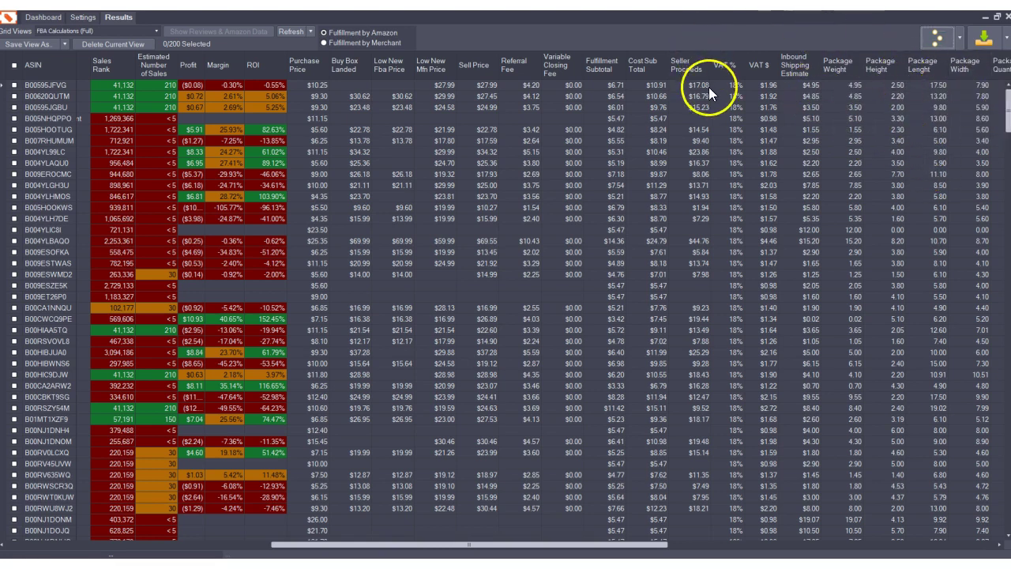
Step: Override the VAT % of product B00595JFVG with 25 and then with 0
{"action": "left_click", "coordinate": [731, 85]}
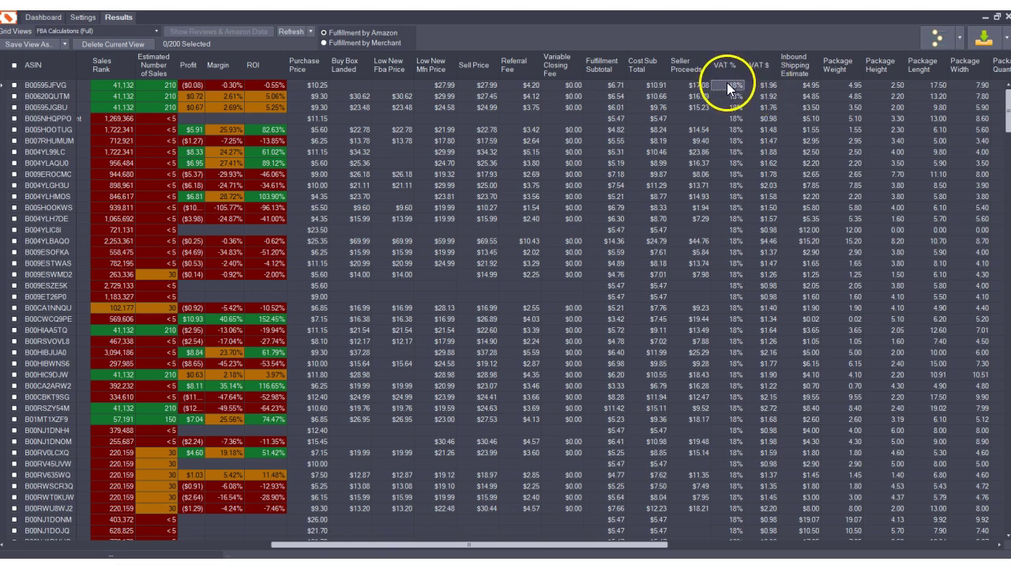
{"action": "left_click", "coordinate": [729, 84]}
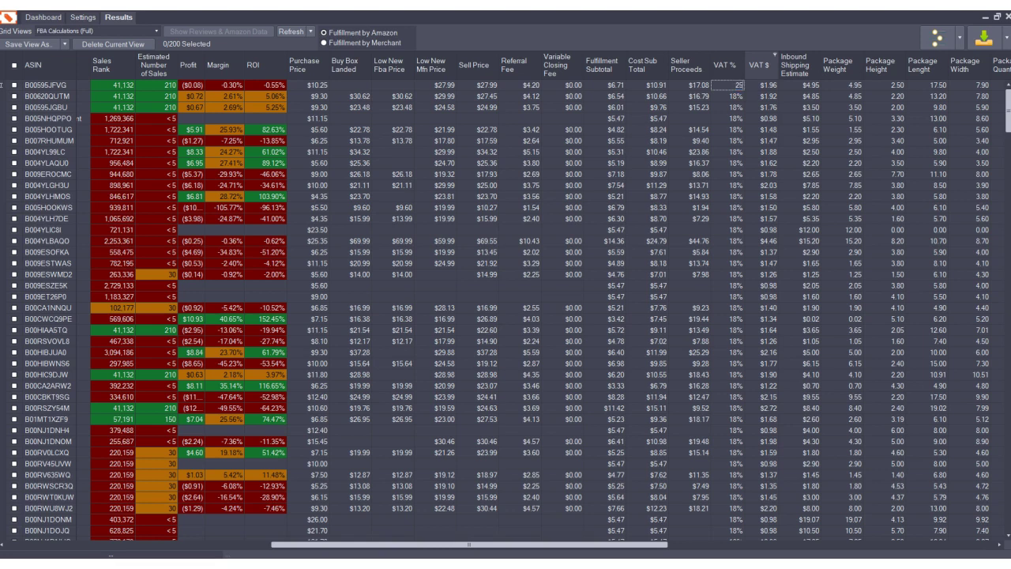
{"action": "key", "text": "Return"}
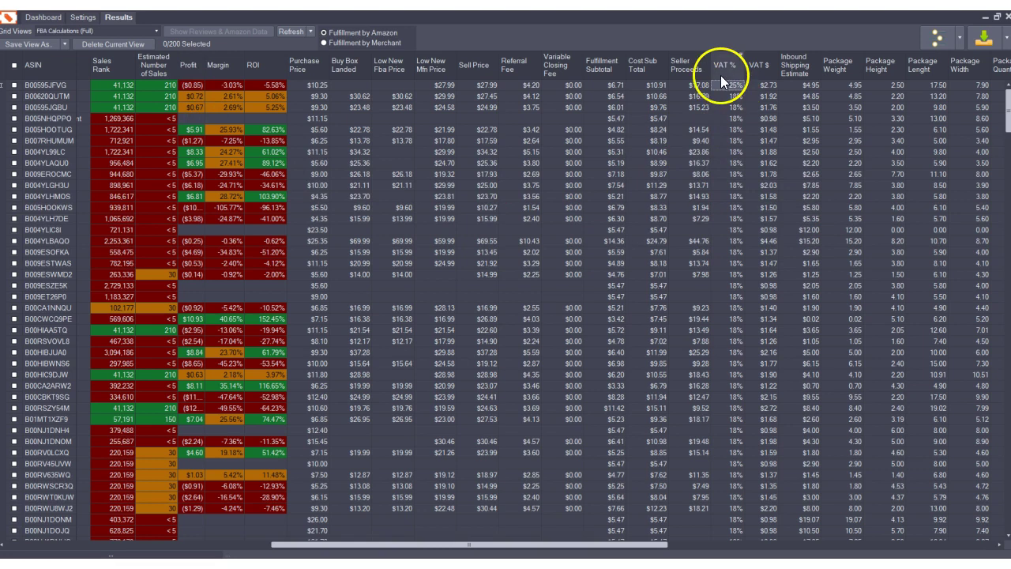
{"action": "type", "text": "0"}
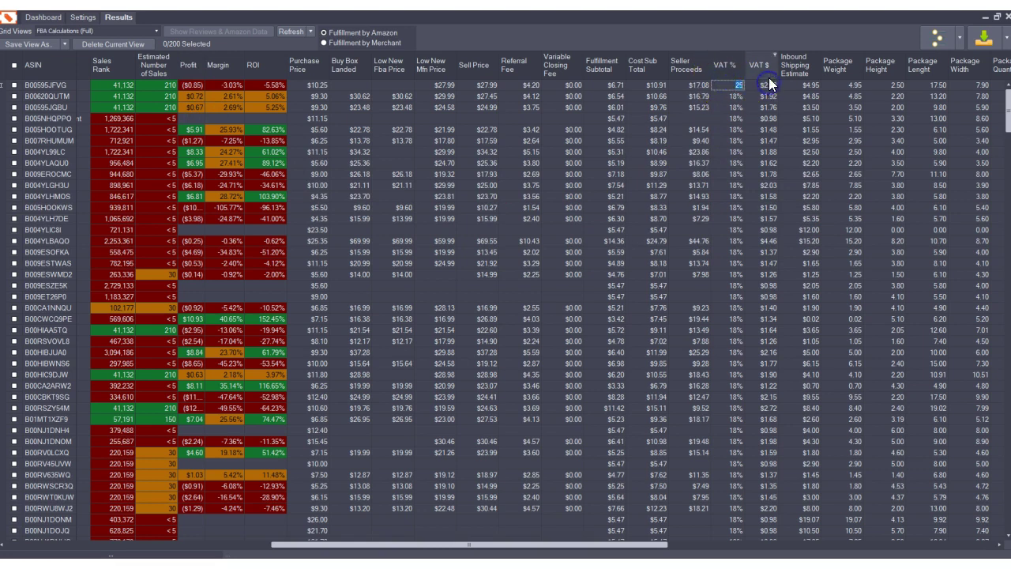
{"action": "key", "text": "Return"}
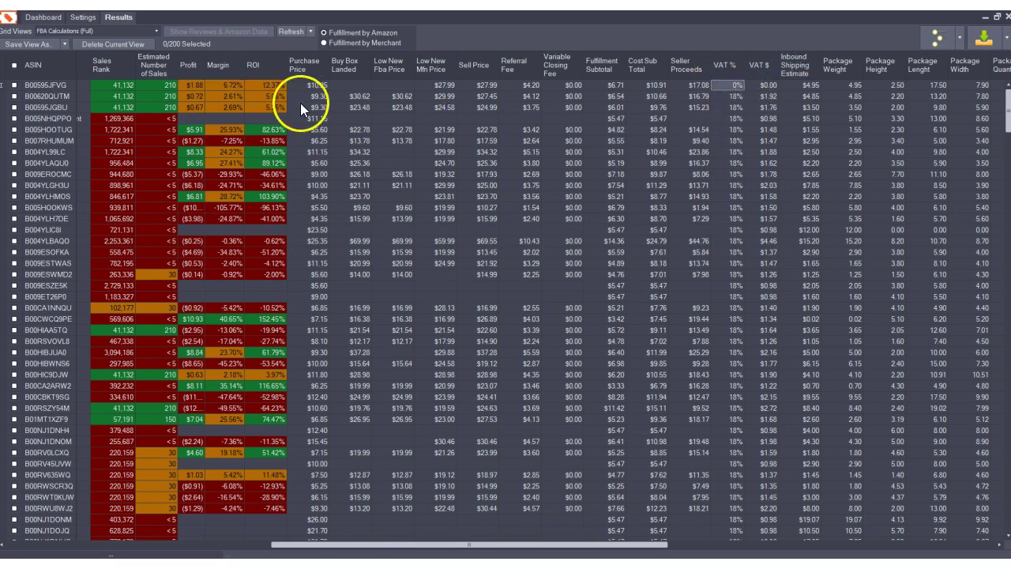
Step: Try a VAT % of 3 for product B005HOOKWS and set it back to 18
{"action": "left_click", "coordinate": [730, 107]}
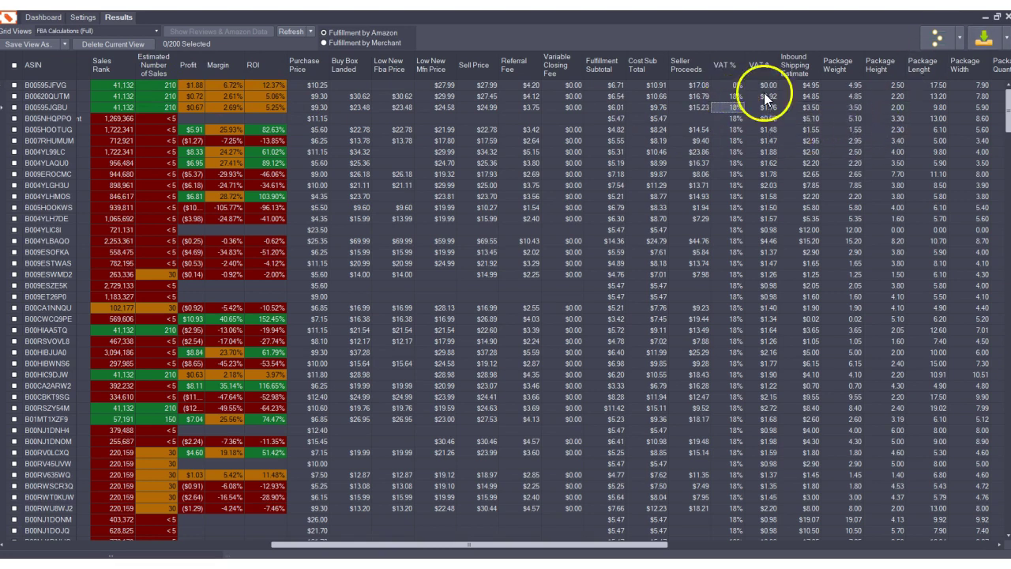
{"action": "left_click", "coordinate": [733, 207]}
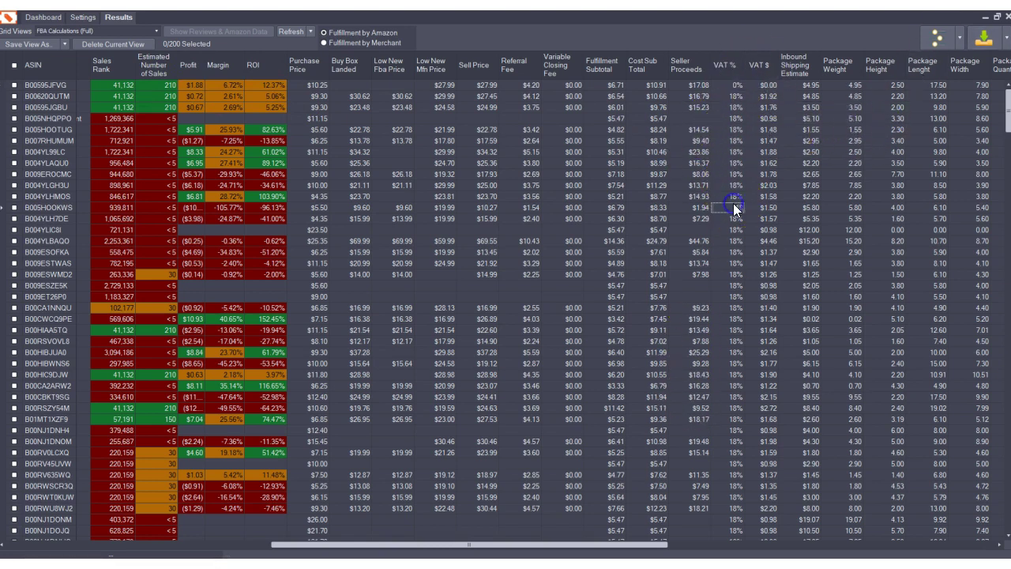
{"action": "type", "text": "3"}
{"action": "key", "text": "Return"}
{"action": "left_click", "coordinate": [721, 207]}
{"action": "type", "text": "18"}
{"action": "key", "text": "Return"}
Step: Set the VAT % of product B00595JFVG back to 18
{"action": "double_click", "coordinate": [734, 84]}
{"action": "type", "text": "18"}
{"action": "key", "text": "Return"}
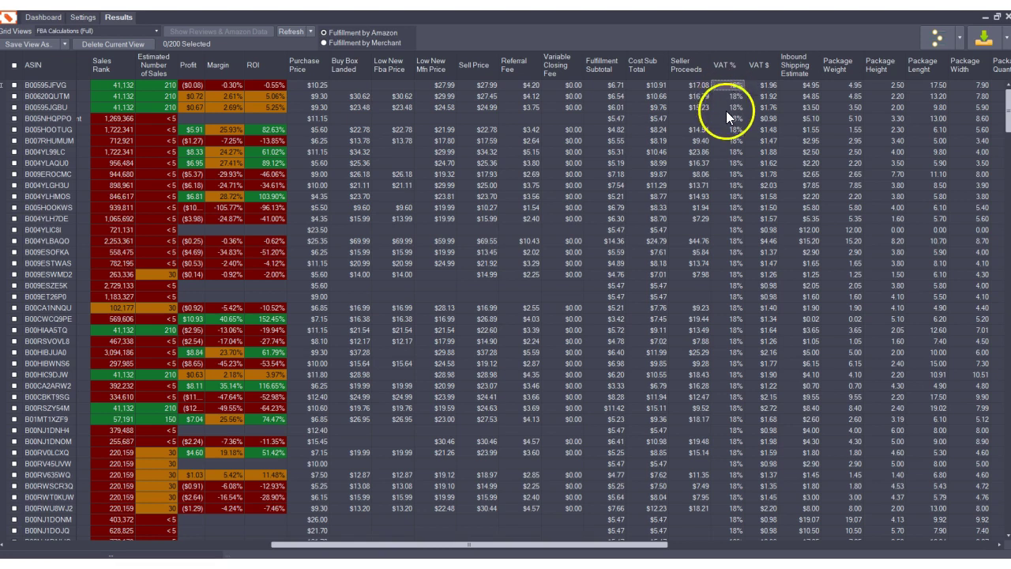
Step: Review the VAT $ and VAT % values of the first products and the profit calculation settings
{"action": "left_click", "coordinate": [767, 86]}
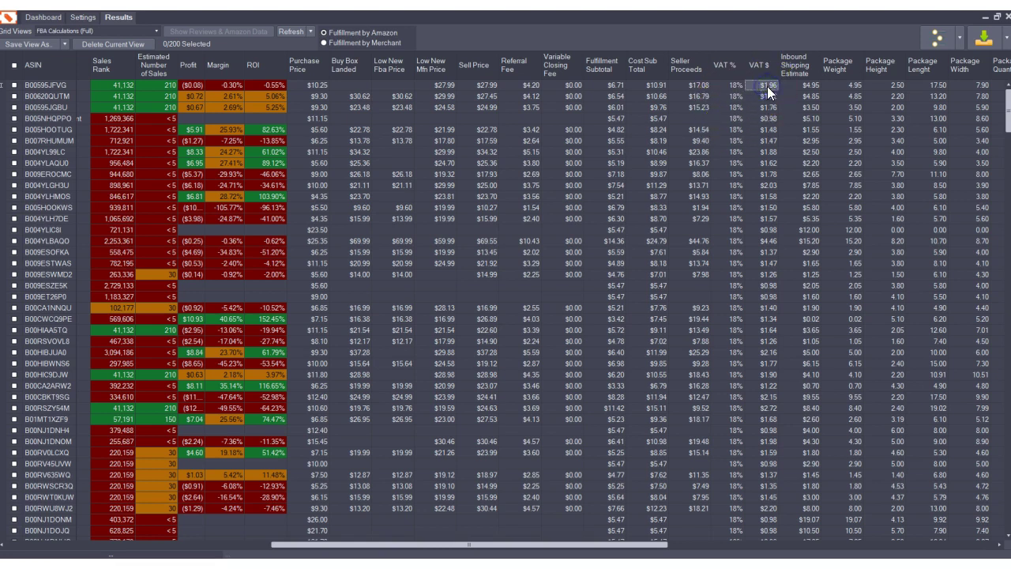
{"action": "left_click", "coordinate": [726, 85]}
{"action": "left_click", "coordinate": [734, 96]}
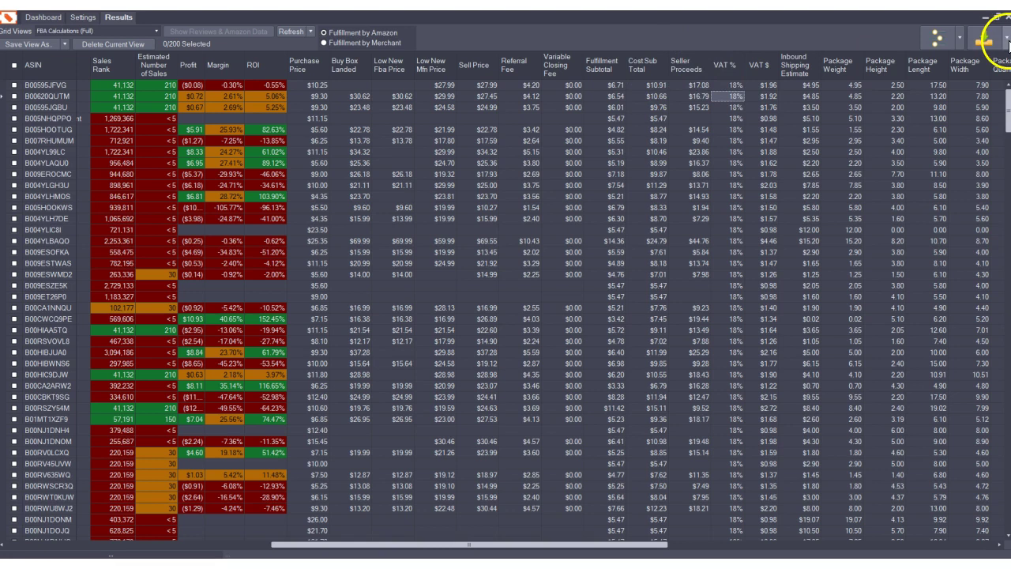
{"action": "left_click", "coordinate": [959, 39]}
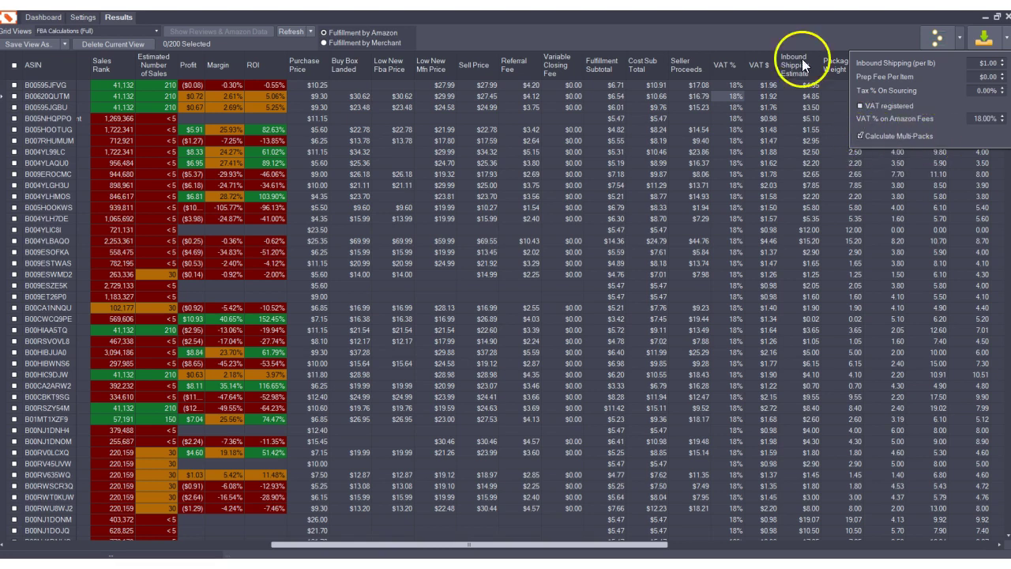
{"action": "left_click", "coordinate": [772, 27]}
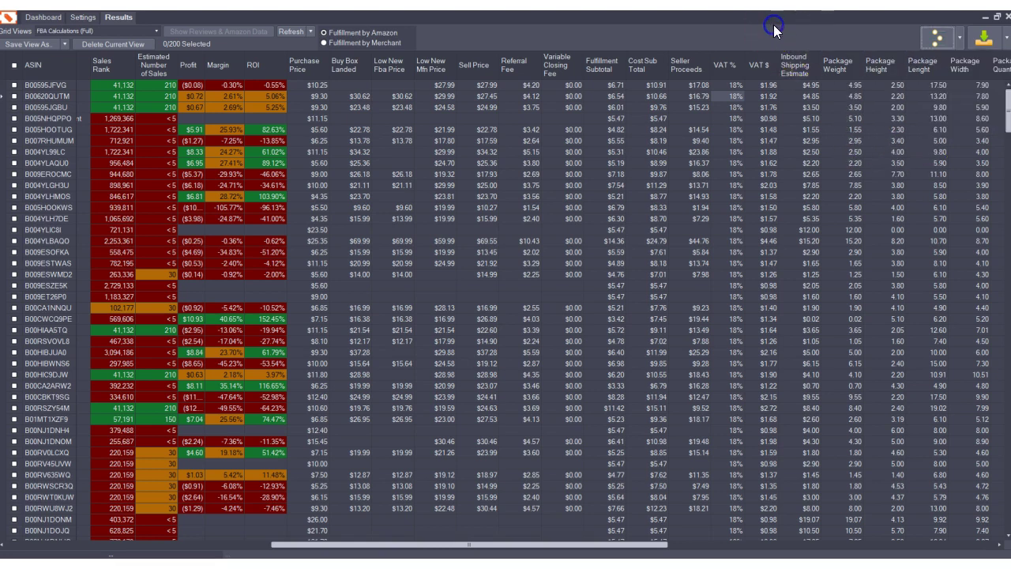
Step: Set the sell price of product B00595JFVG to $32.22
{"action": "left_click", "coordinate": [482, 85]}
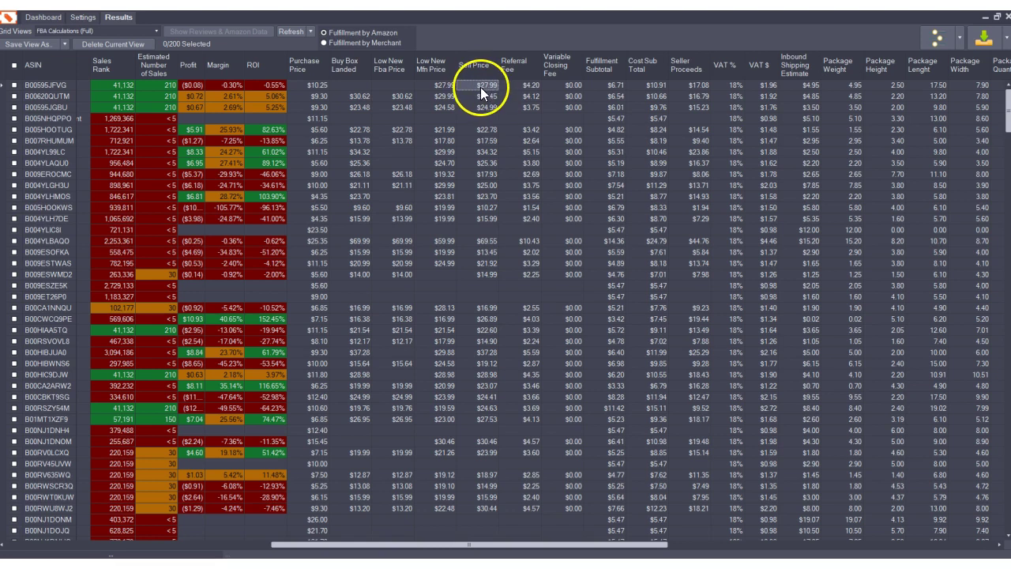
{"action": "left_click", "coordinate": [440, 85]}
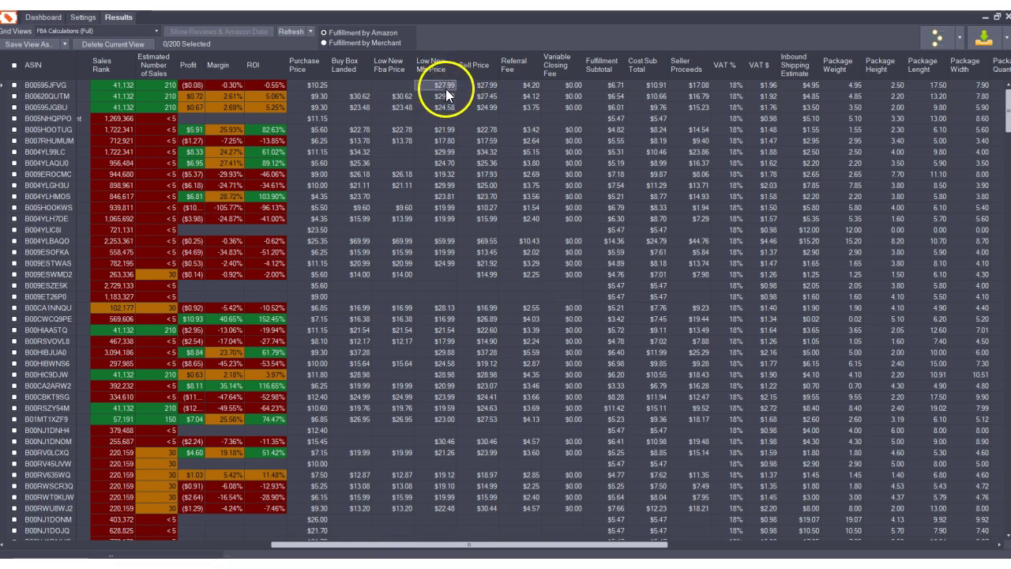
{"action": "left_click", "coordinate": [479, 85]}
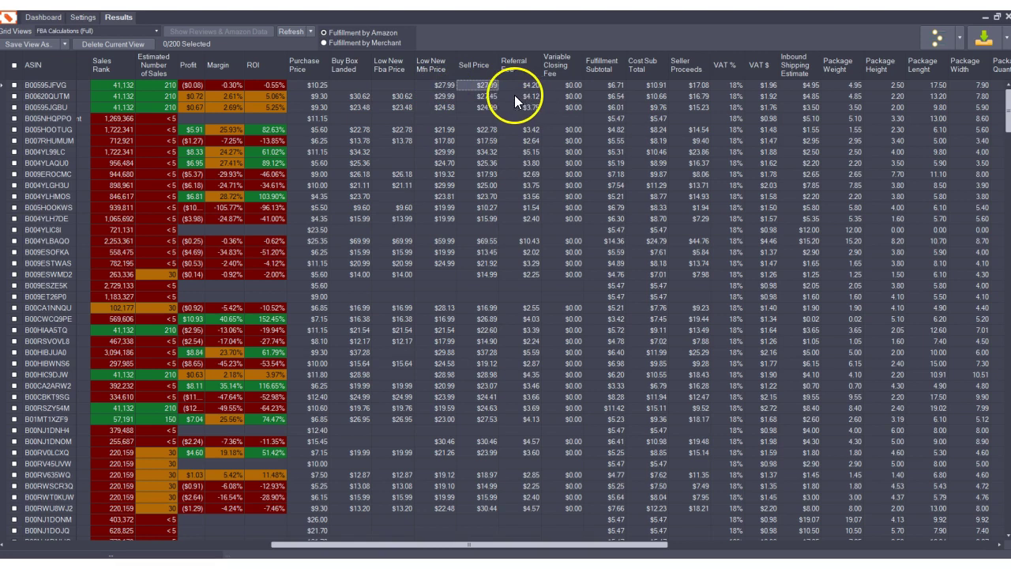
{"action": "left_click", "coordinate": [483, 85]}
{"action": "type", "text": "32.22"}
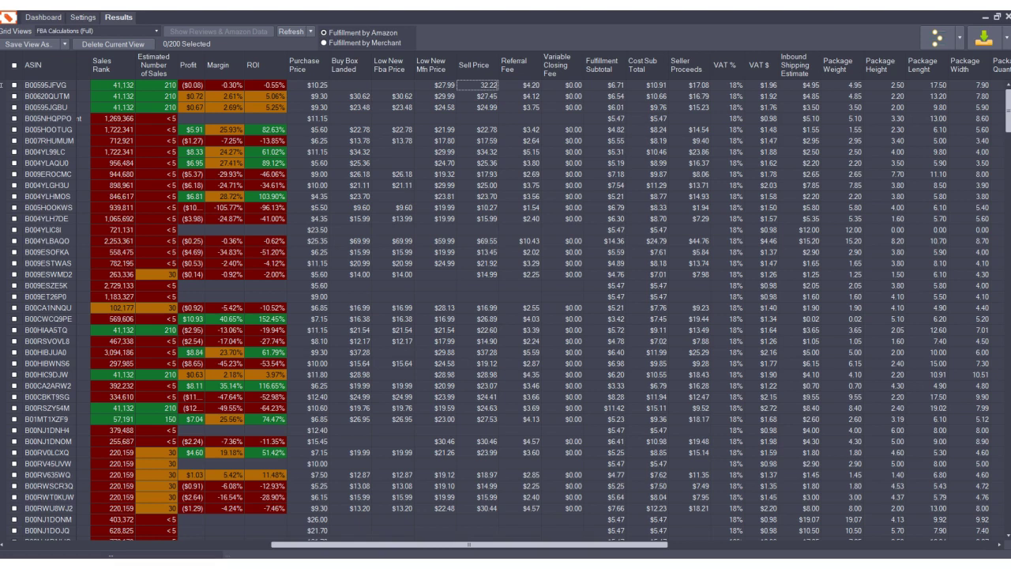
{"action": "key", "text": "Return"}
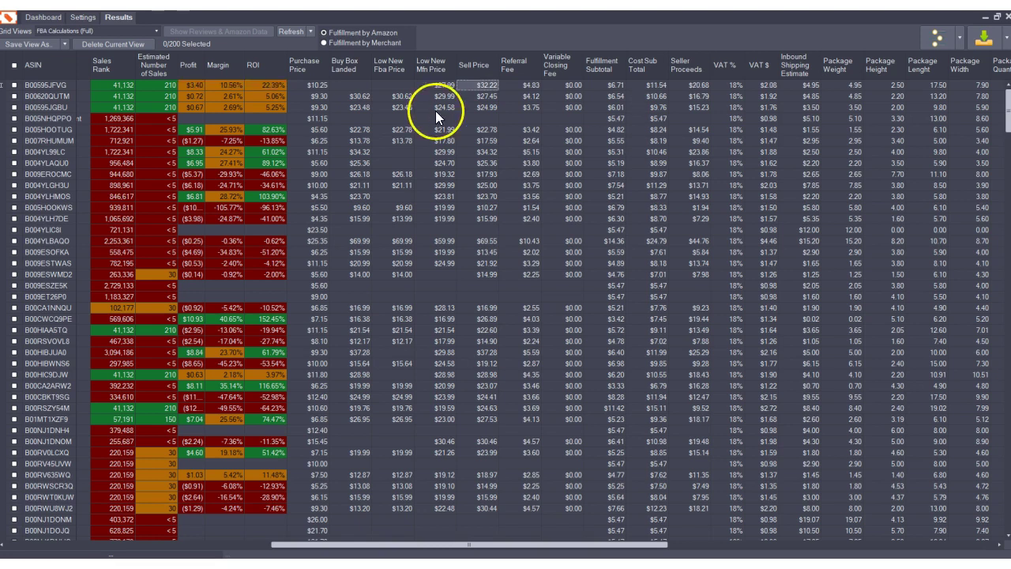
{"action": "left_click", "coordinate": [194, 84]}
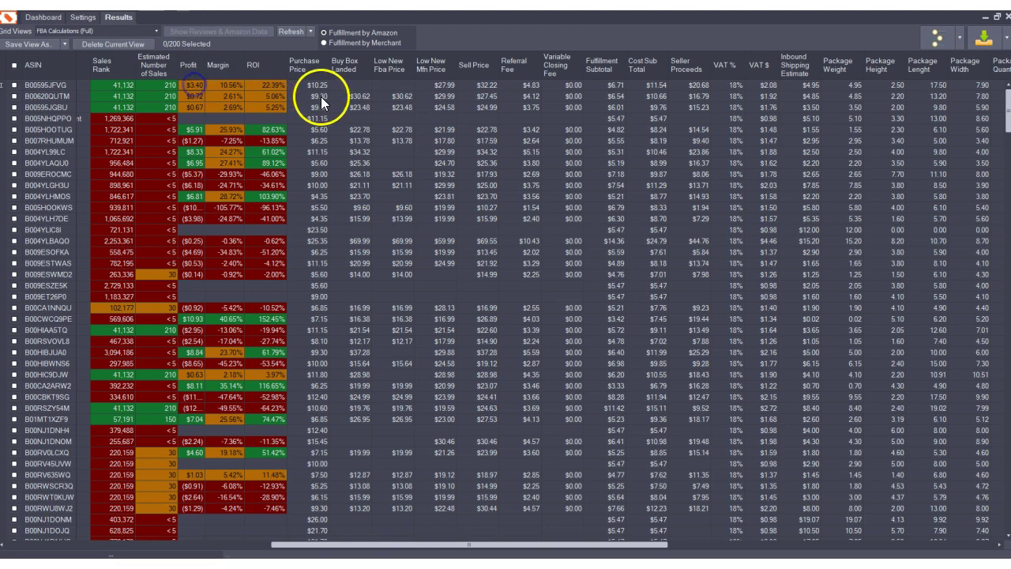
Step: Set the sell price of product B00595JFVG to $27.99
{"action": "left_click", "coordinate": [490, 86]}
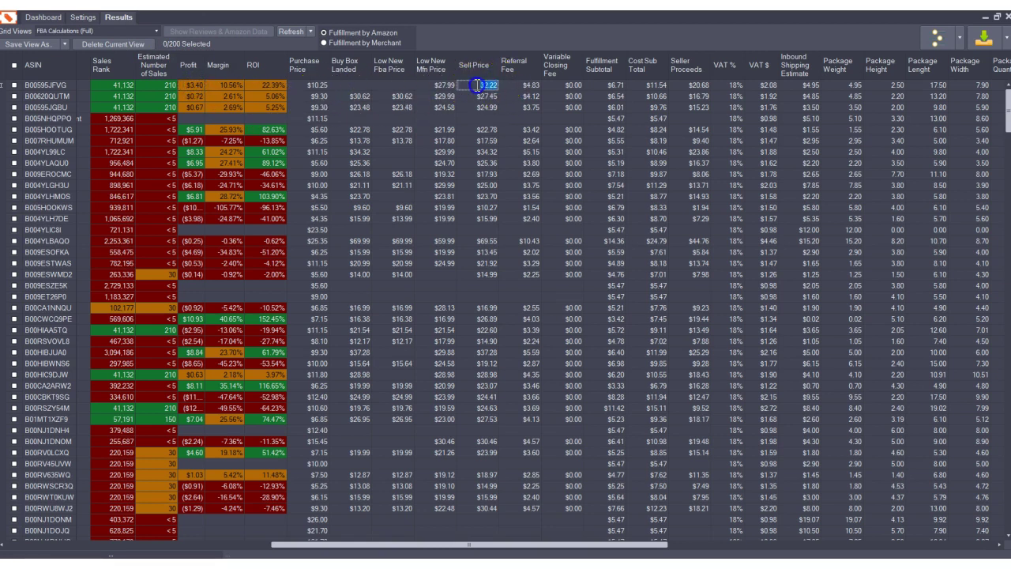
{"action": "left_click", "coordinate": [476, 86]}
{"action": "type", "text": "27.99"}
{"action": "key", "text": "Return"}
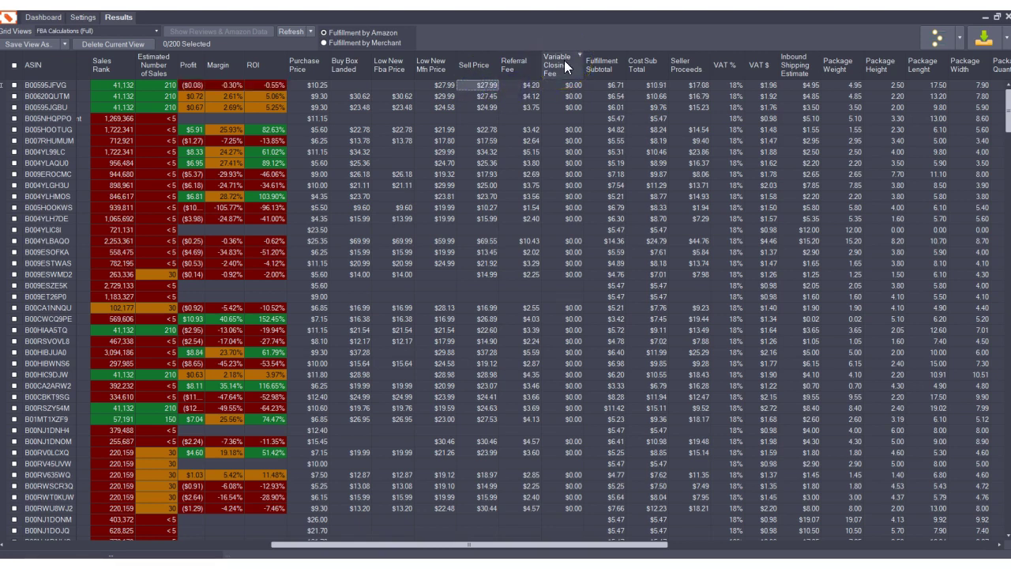
{"action": "left_click", "coordinate": [474, 66]}
Step: Review the purchase price assumption in the options, and check the Quick Check search prompt without entering a product ID
{"action": "left_click", "coordinate": [89, 22]}
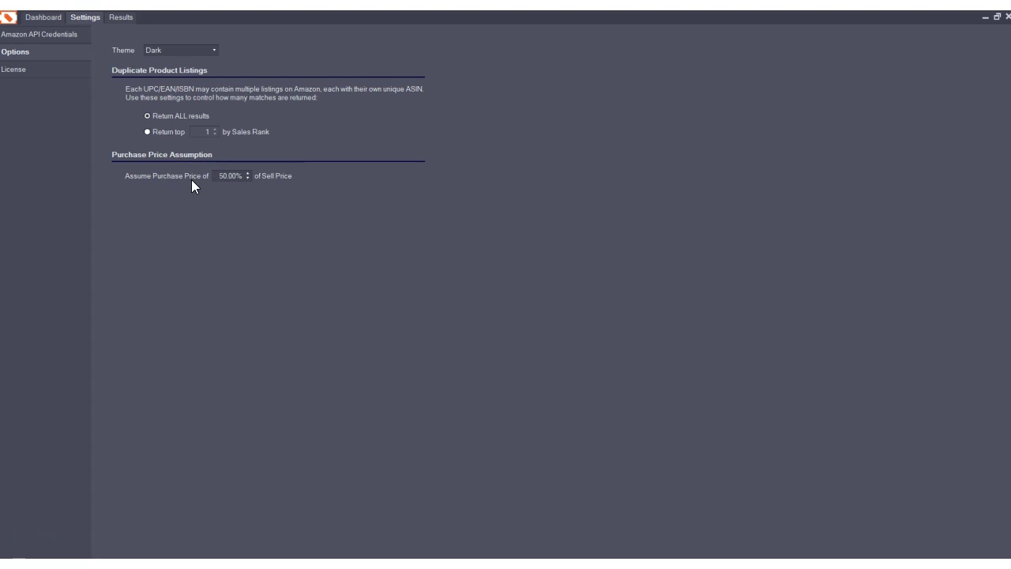
{"action": "left_click", "coordinate": [45, 17]}
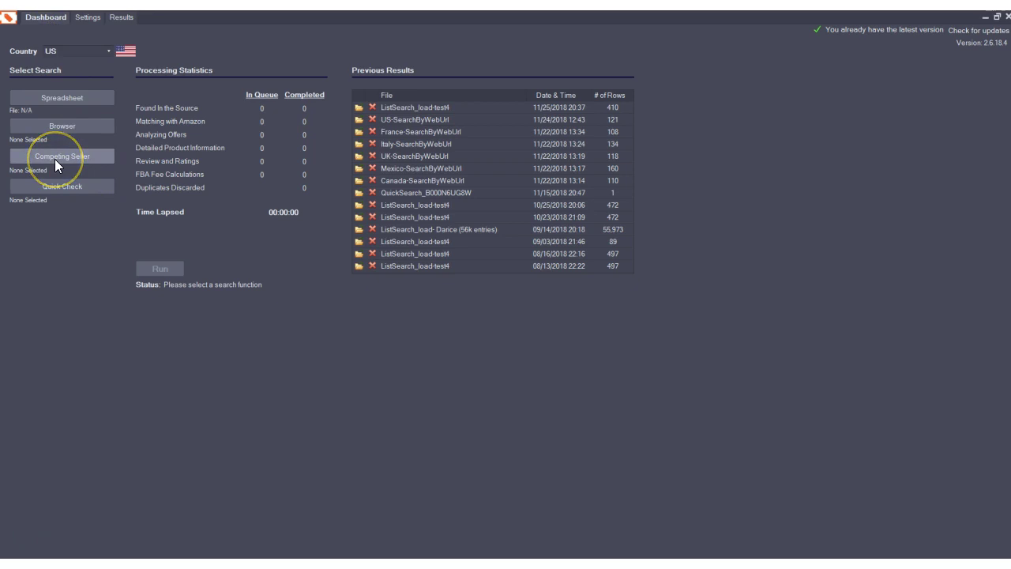
{"action": "left_click", "coordinate": [61, 132]}
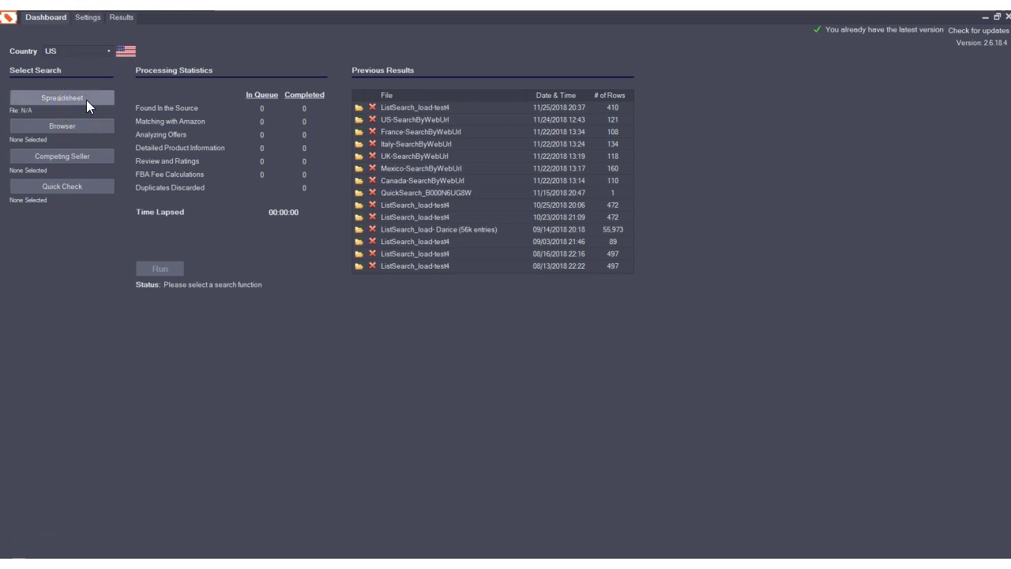
{"action": "left_click", "coordinate": [87, 186]}
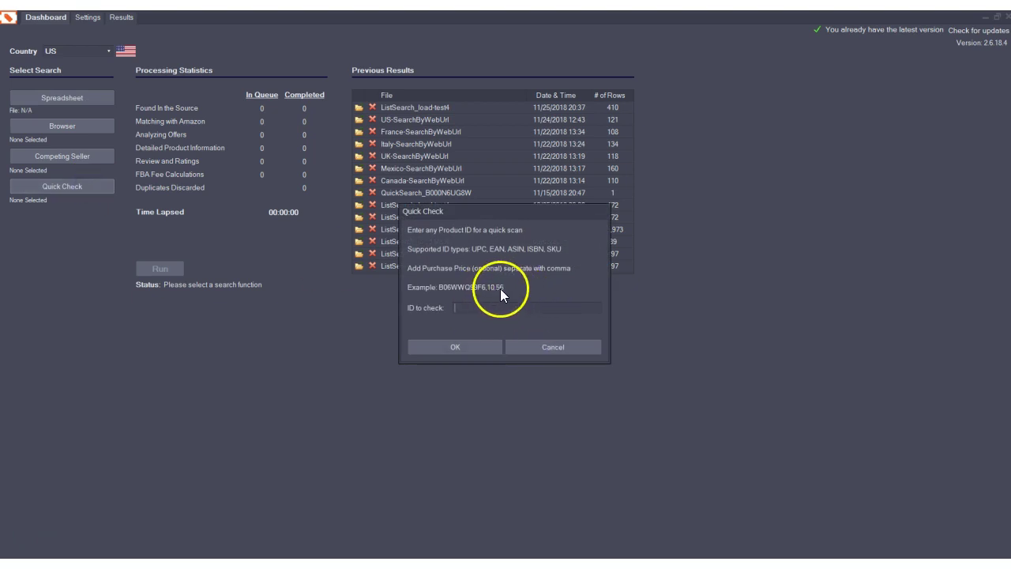
{"action": "left_click", "coordinate": [537, 347]}
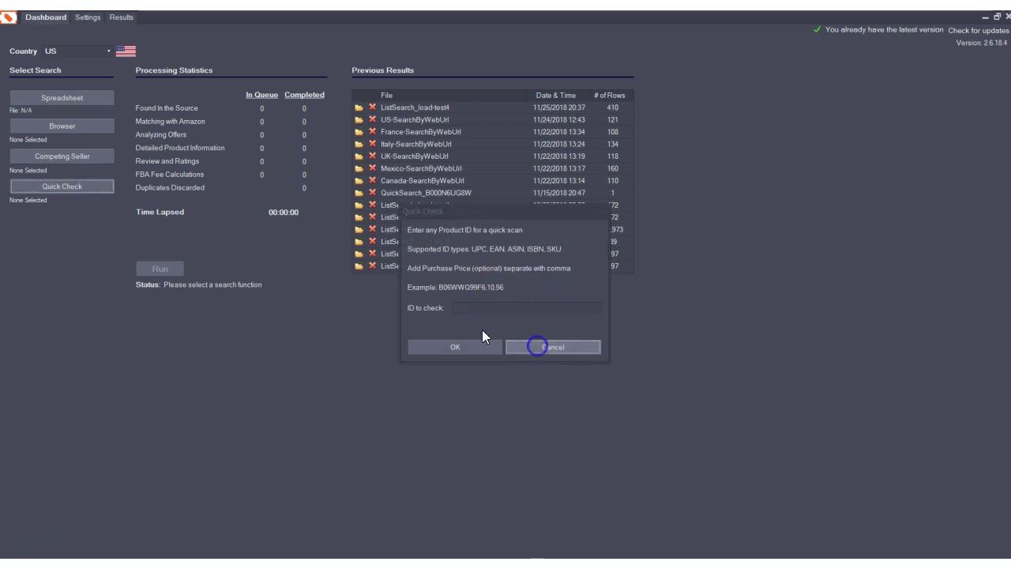
Step: Review the duplicate listing options and open the assumed purchase price percentage for editing
{"action": "left_click", "coordinate": [85, 18]}
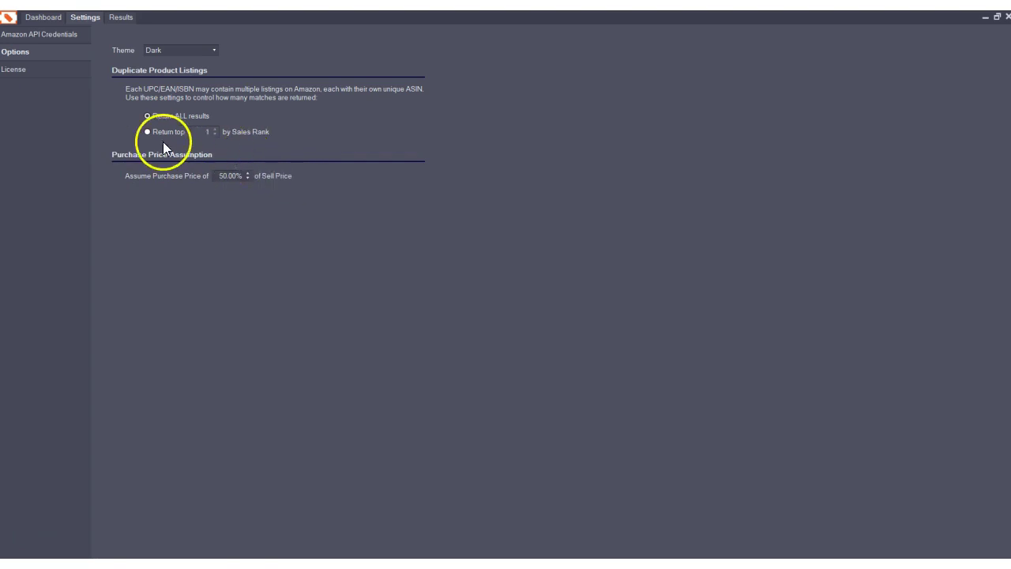
{"action": "left_click", "coordinate": [49, 18]}
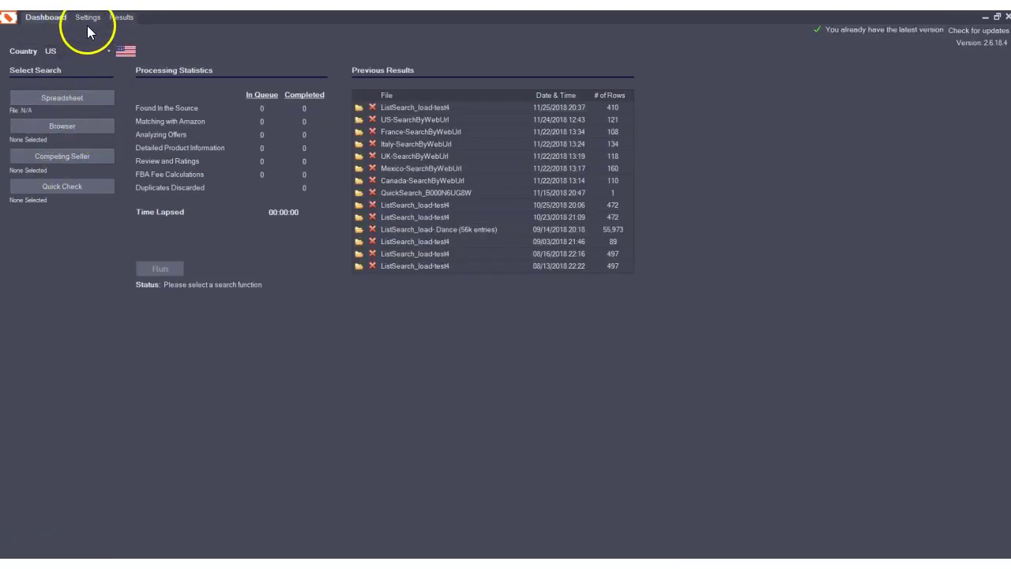
{"action": "left_click", "coordinate": [87, 17]}
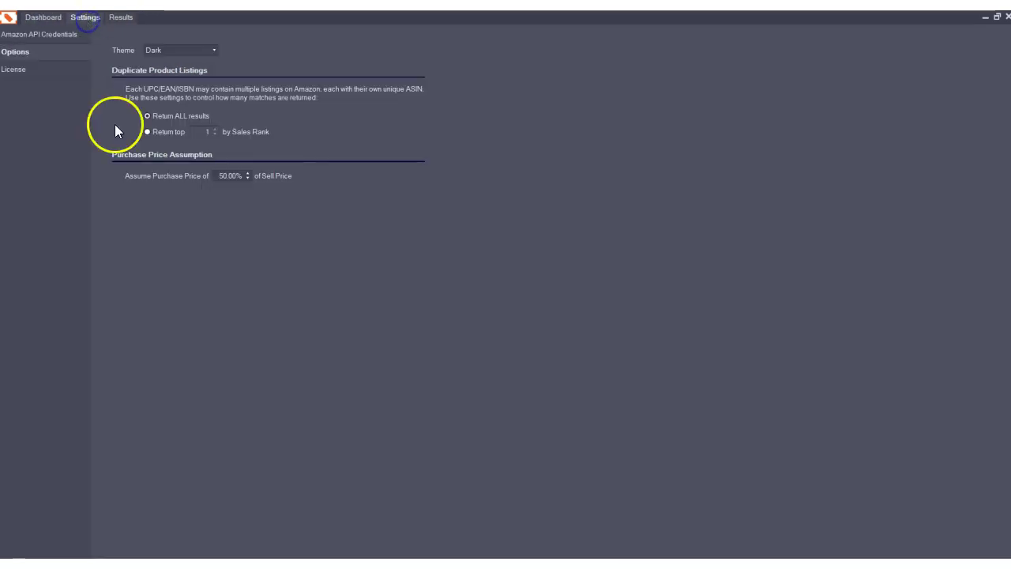
{"action": "left_click", "coordinate": [226, 176]}
{"action": "left_click", "coordinate": [256, 202]}
{"action": "double_click", "coordinate": [236, 176]}
{"action": "type", "text": "."}
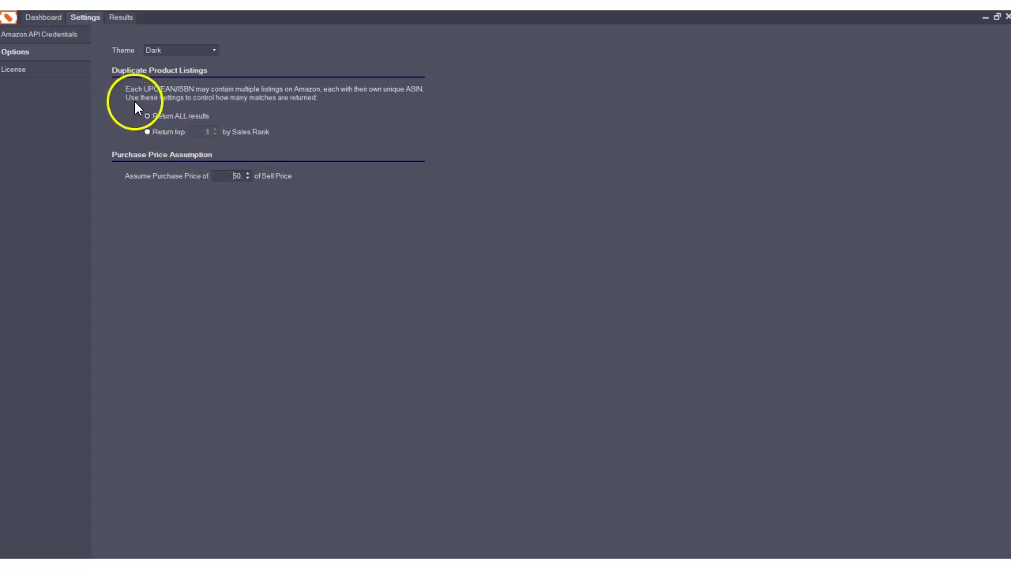
Step: Return to the product results and examine the columns from product ID to profit, margin and ROI
{"action": "left_click", "coordinate": [53, 22]}
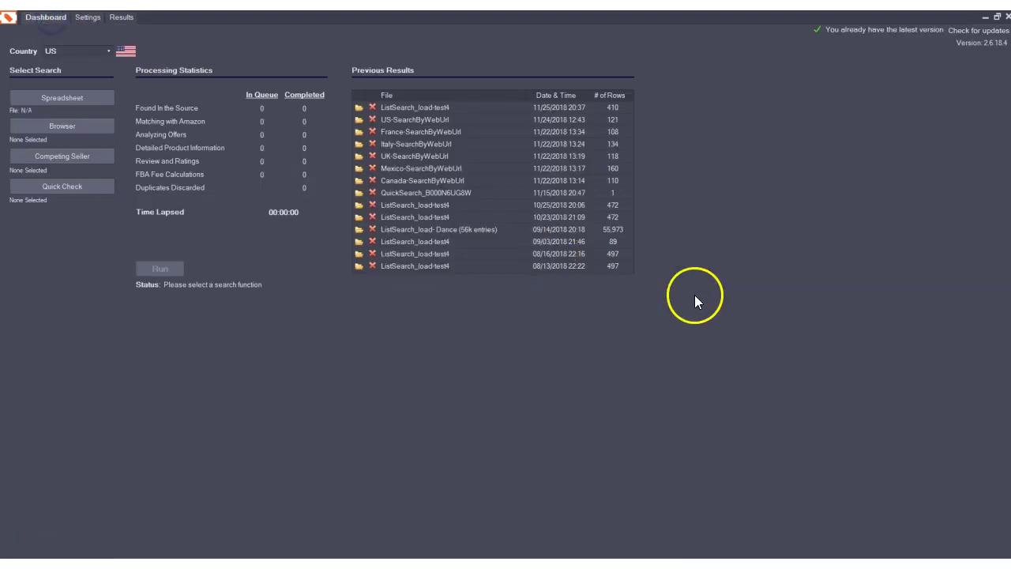
{"action": "left_click", "coordinate": [87, 20]}
{"action": "left_click", "coordinate": [120, 19]}
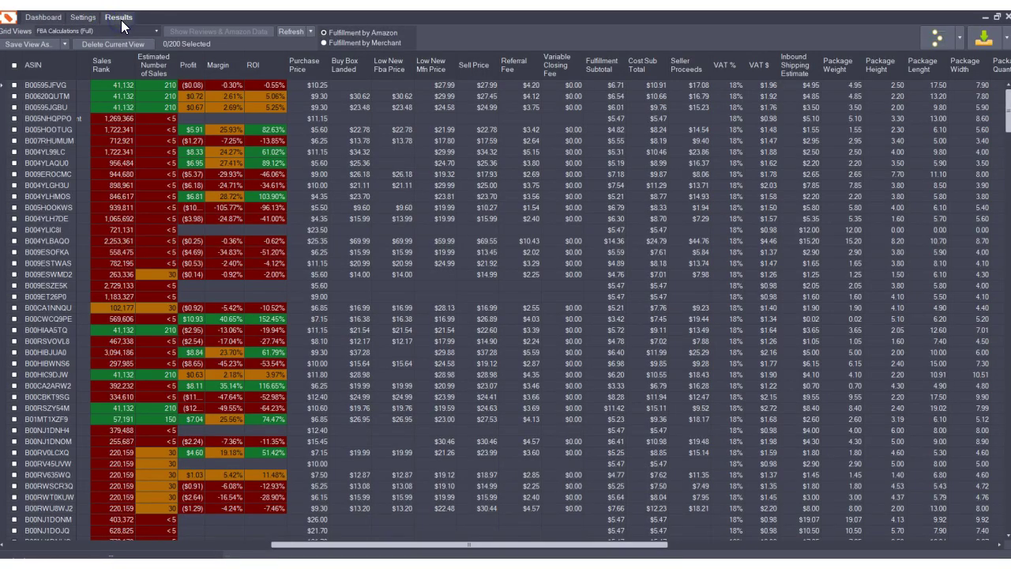
{"action": "left_click_drag", "start_coordinate": [466, 547], "coordinate": [165, 485]}
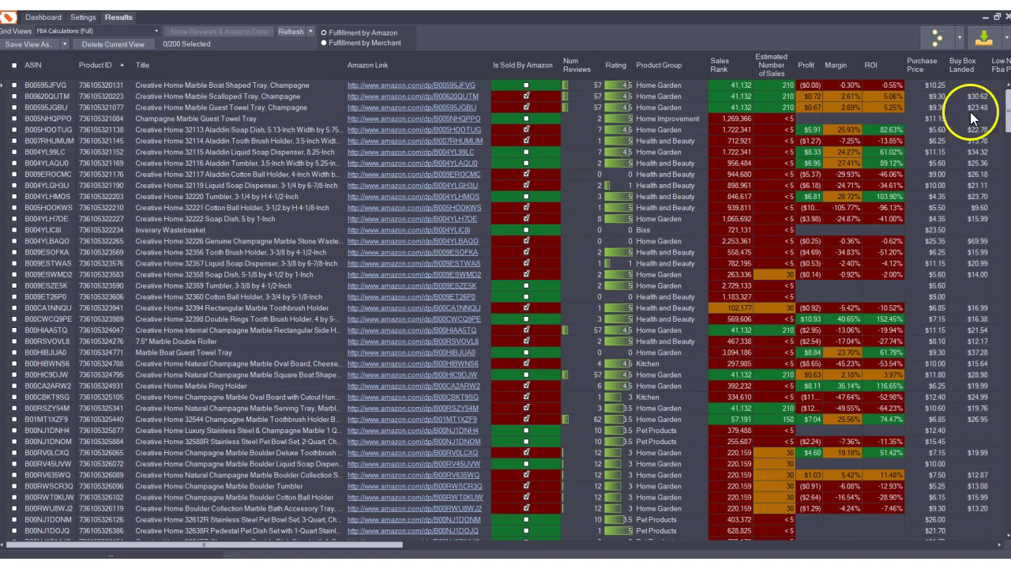
{"action": "left_click_drag", "start_coordinate": [1007, 109], "coordinate": [973, 17]}
{"action": "left_click_drag", "start_coordinate": [1006, 117], "coordinate": [959, 55]}
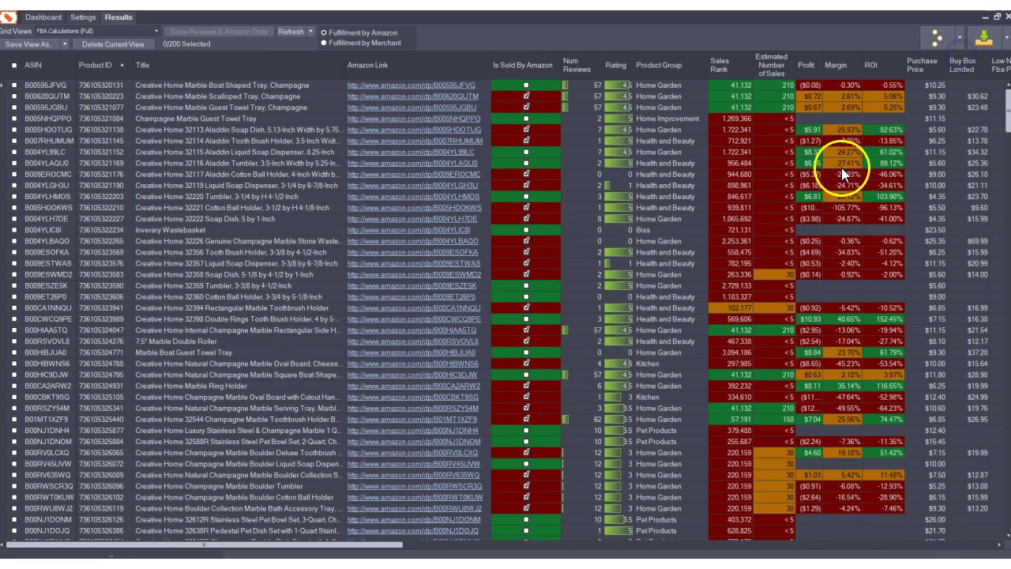
{"action": "left_click_drag", "start_coordinate": [1001, 110], "coordinate": [932, 62]}
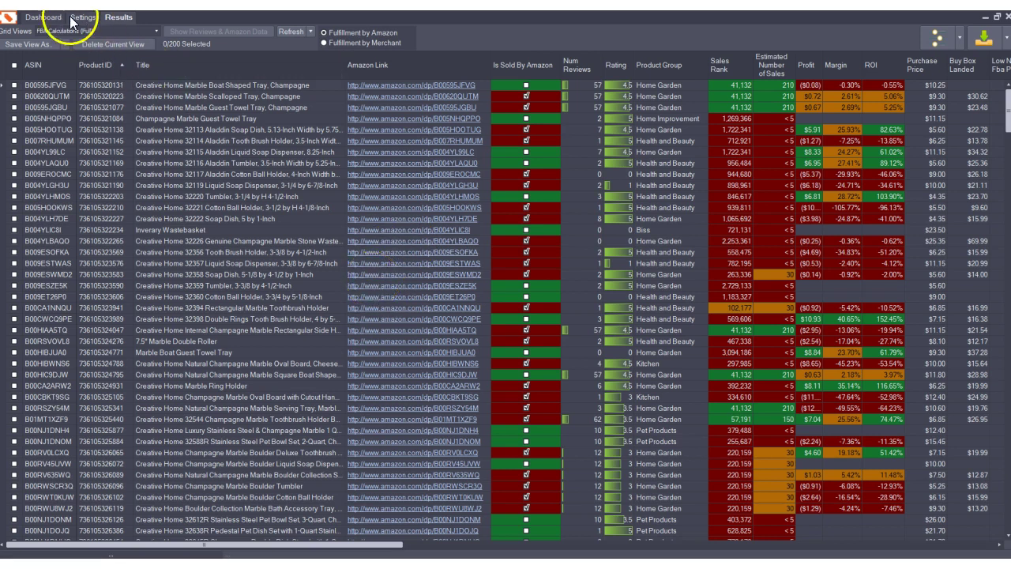
Step: Open the Browser search on the Amazon home page and maximize its window
{"action": "left_click", "coordinate": [46, 17]}
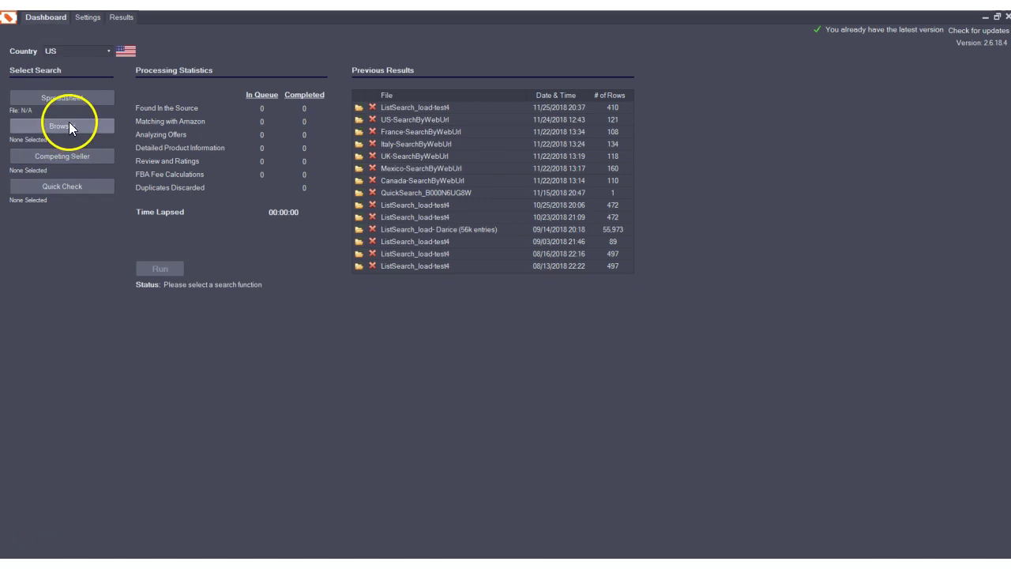
{"action": "left_click", "coordinate": [68, 126]}
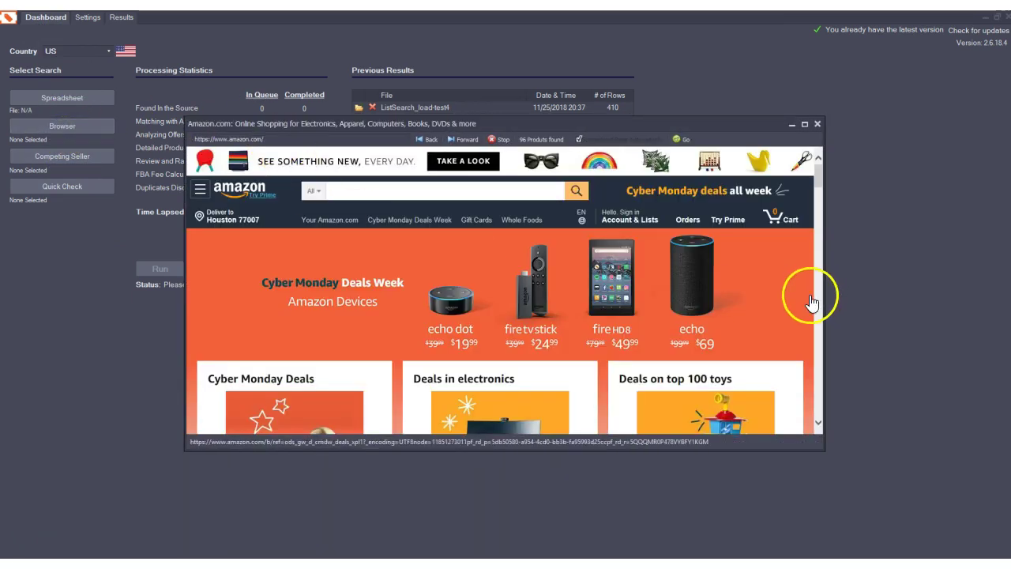
{"action": "left_click", "coordinate": [804, 124]}
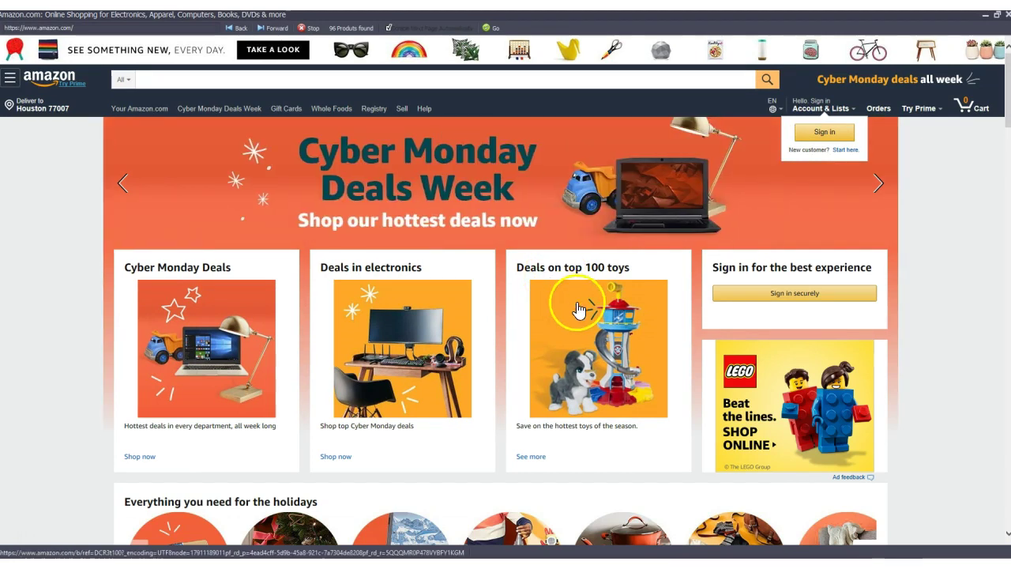
{"action": "left_click", "coordinate": [586, 330]}
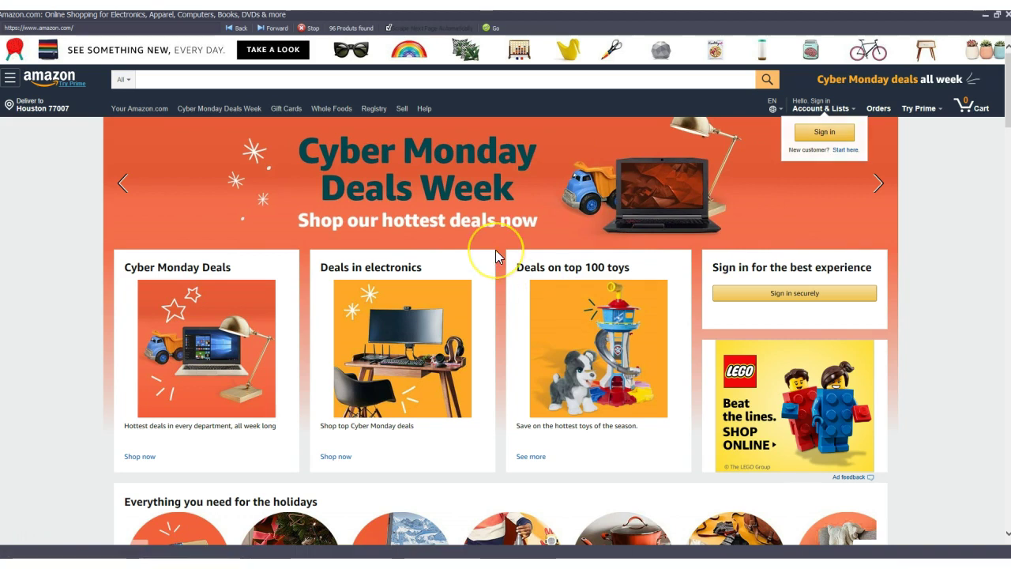
{"action": "left_click", "coordinate": [572, 333]}
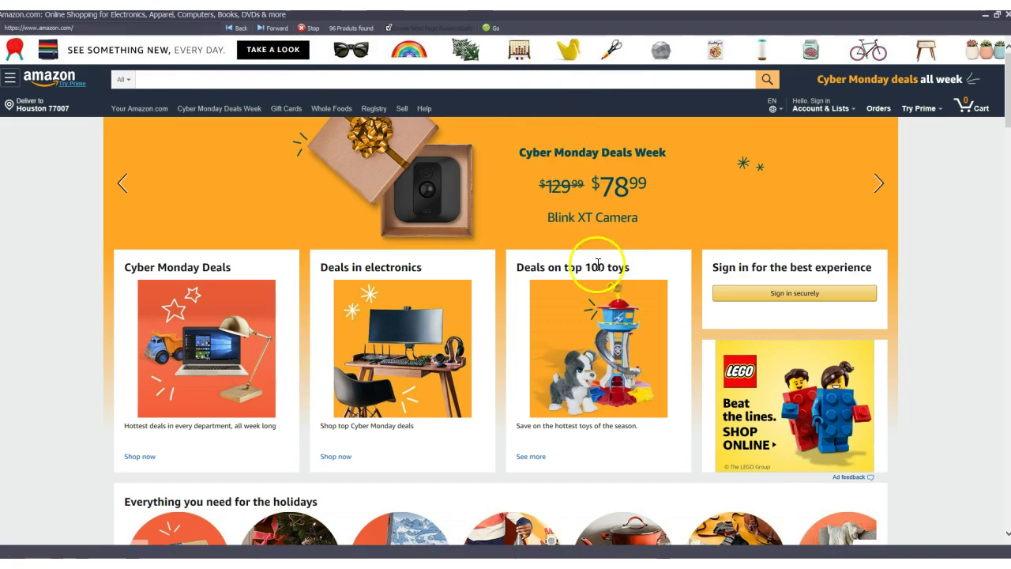
Step: Look through the deal and product sections of the Amazon home page and close the browser window
{"action": "scroll", "coordinate": [598, 265], "scroll_direction": "down", "scroll_amount": 15}
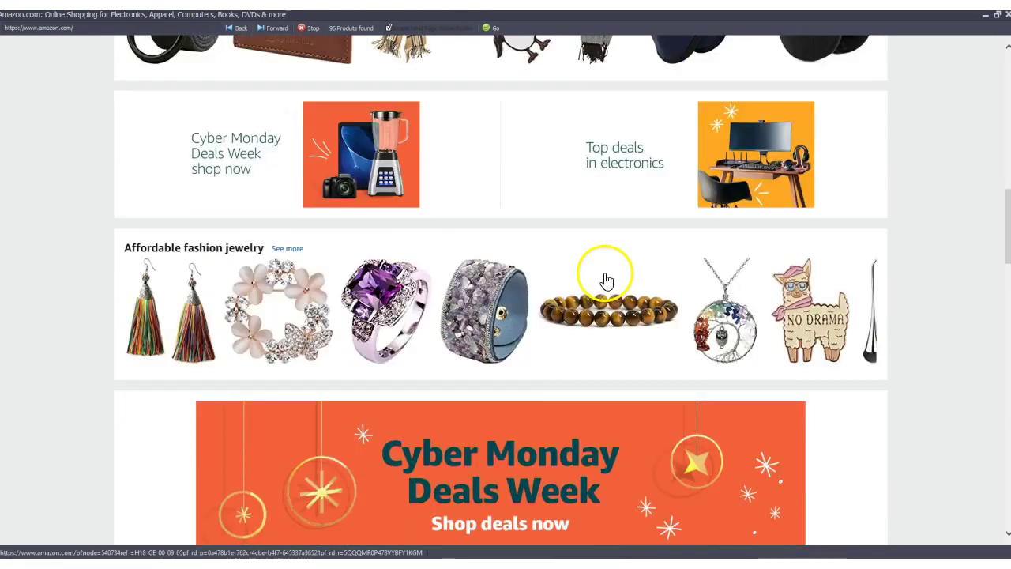
{"action": "scroll", "coordinate": [605, 281], "scroll_direction": "down", "scroll_amount": 12}
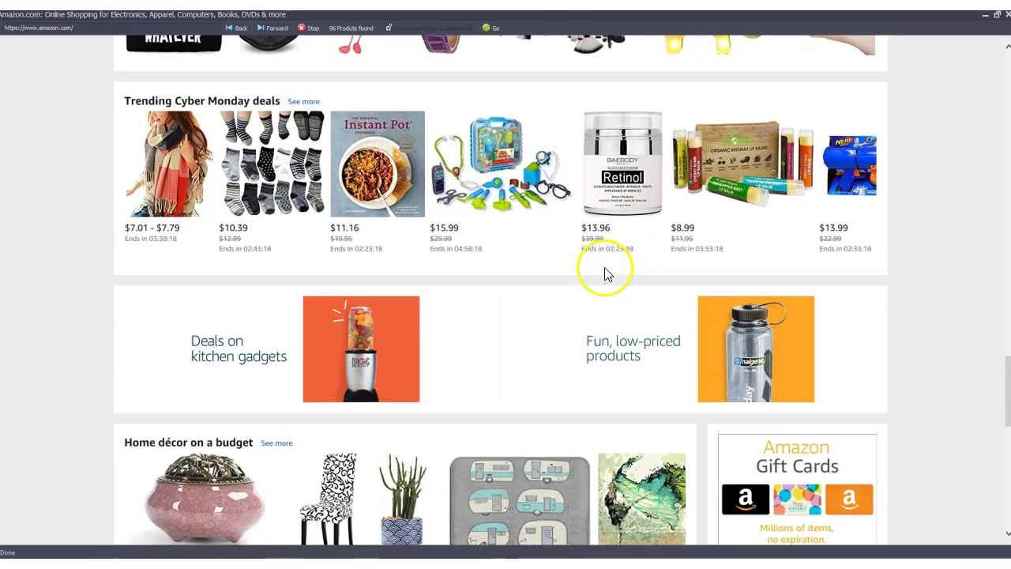
{"action": "scroll", "coordinate": [604, 272], "scroll_direction": "down", "scroll_amount": 6}
{"action": "scroll", "coordinate": [604, 272], "scroll_direction": "up", "scroll_amount": 7}
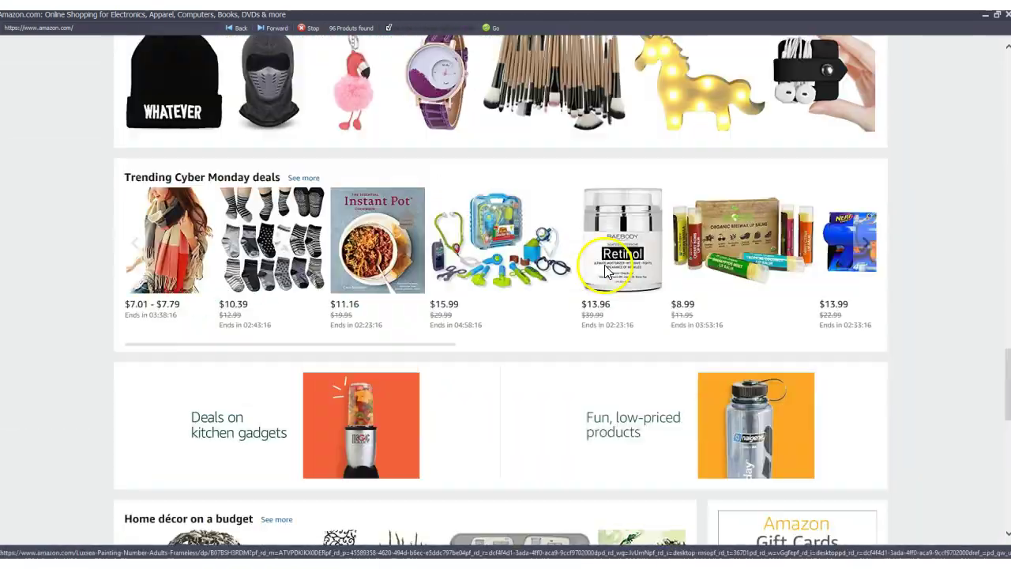
{"action": "scroll", "coordinate": [606, 271], "scroll_direction": "up", "scroll_amount": 15}
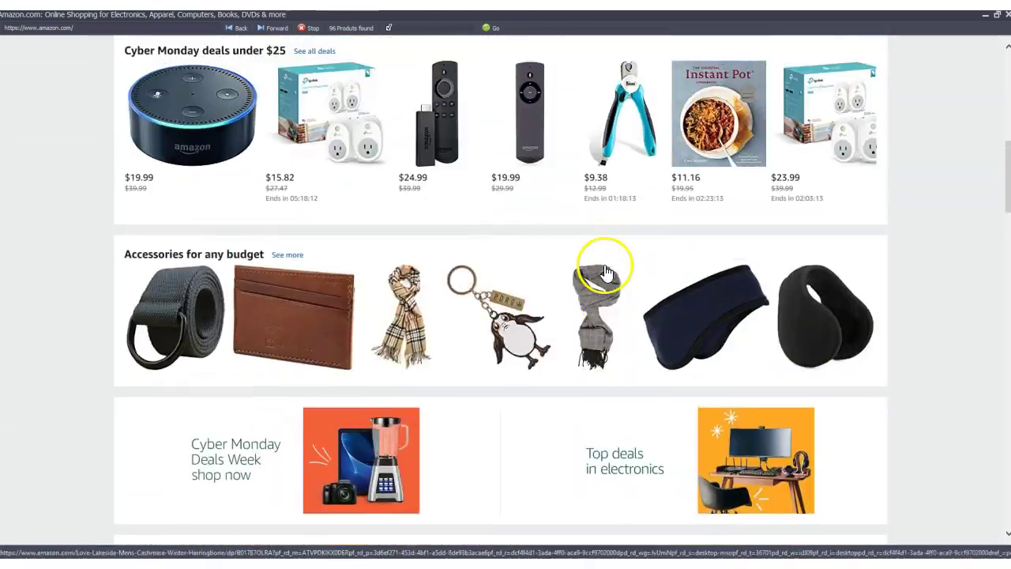
{"action": "scroll", "coordinate": [606, 271], "scroll_direction": "up", "scroll_amount": 8}
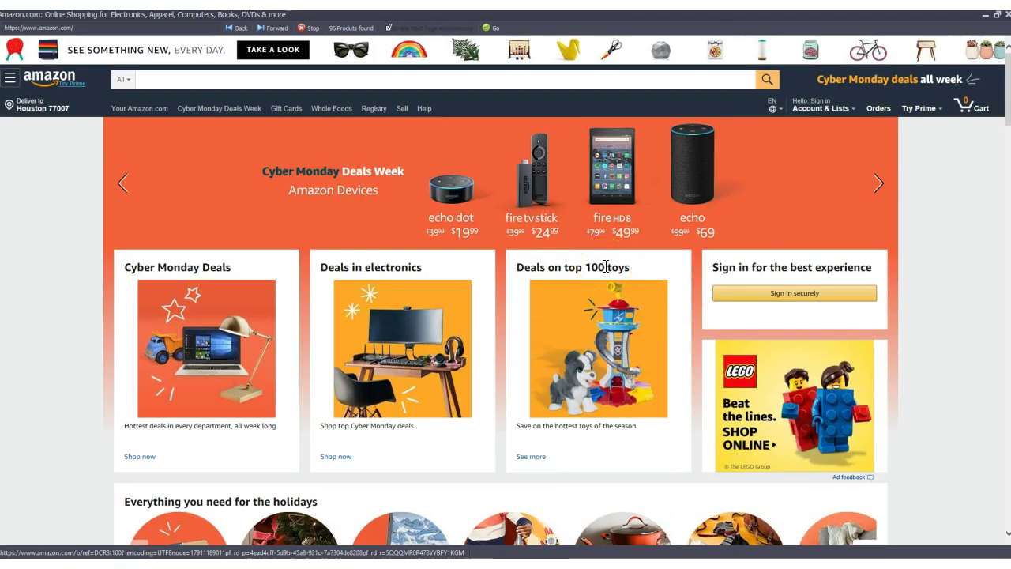
{"action": "scroll", "coordinate": [606, 267], "scroll_direction": "down", "scroll_amount": 4}
{"action": "scroll", "coordinate": [606, 268], "scroll_direction": "down", "scroll_amount": 7}
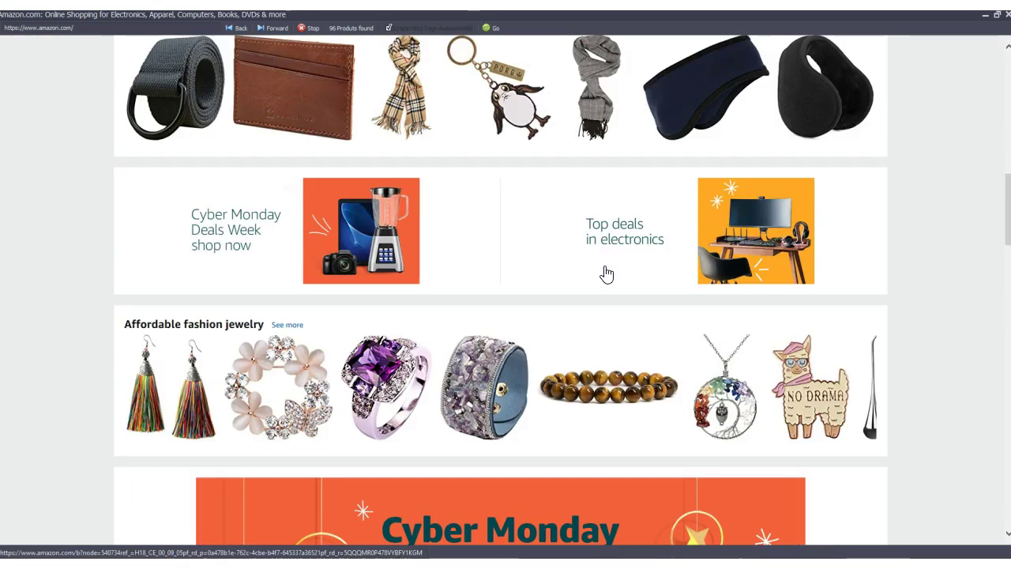
{"action": "scroll", "coordinate": [606, 273], "scroll_direction": "down", "scroll_amount": 6}
{"action": "scroll", "coordinate": [606, 268], "scroll_direction": "down", "scroll_amount": 8}
{"action": "scroll", "coordinate": [605, 268], "scroll_direction": "up", "scroll_amount": 4}
{"action": "scroll", "coordinate": [598, 274], "scroll_direction": "up", "scroll_amount": 6}
{"action": "scroll", "coordinate": [598, 273], "scroll_direction": "up", "scroll_amount": 10}
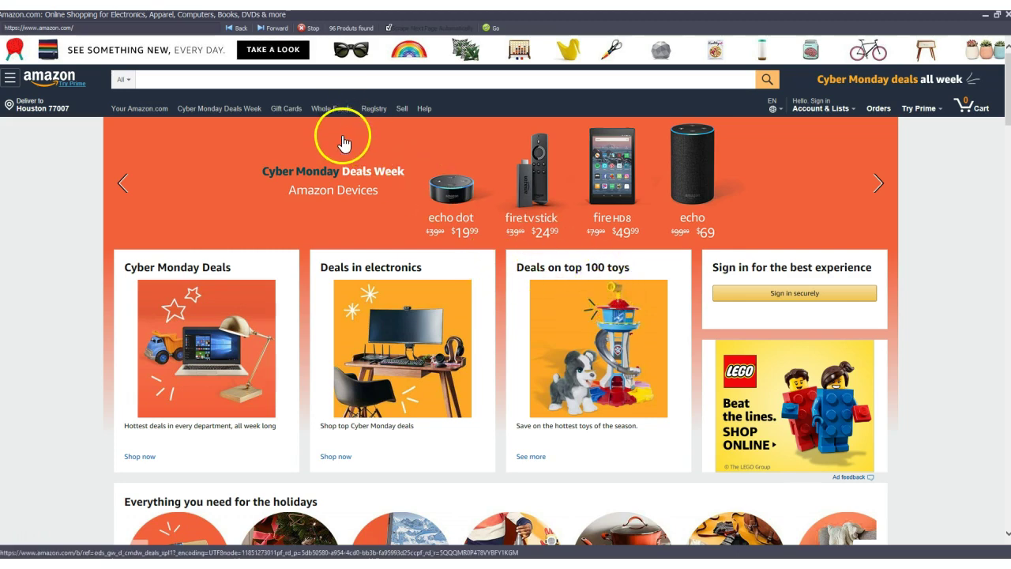
{"action": "scroll", "coordinate": [413, 248], "scroll_direction": "down", "scroll_amount": 5}
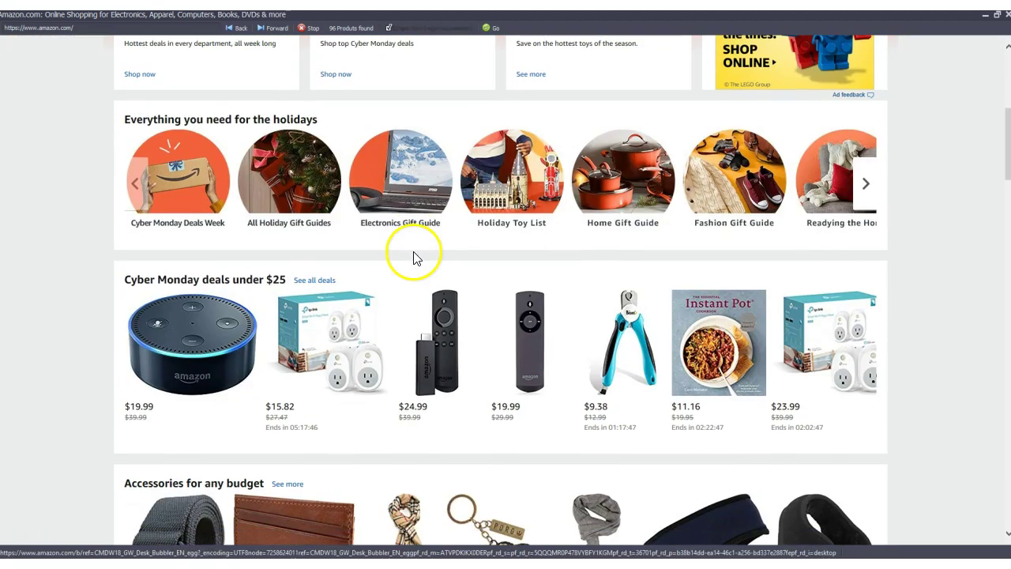
{"action": "scroll", "coordinate": [440, 234], "scroll_direction": "down", "scroll_amount": 2}
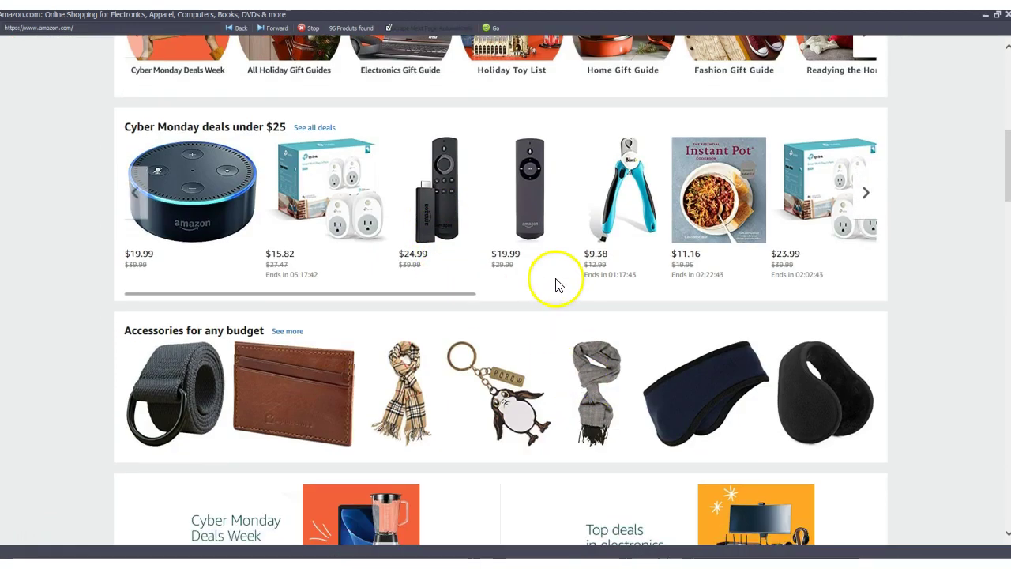
{"action": "scroll", "coordinate": [555, 300], "scroll_direction": "down", "scroll_amount": 5}
{"action": "scroll", "coordinate": [553, 293], "scroll_direction": "up", "scroll_amount": 7}
{"action": "scroll", "coordinate": [551, 304], "scroll_direction": "up", "scroll_amount": 5}
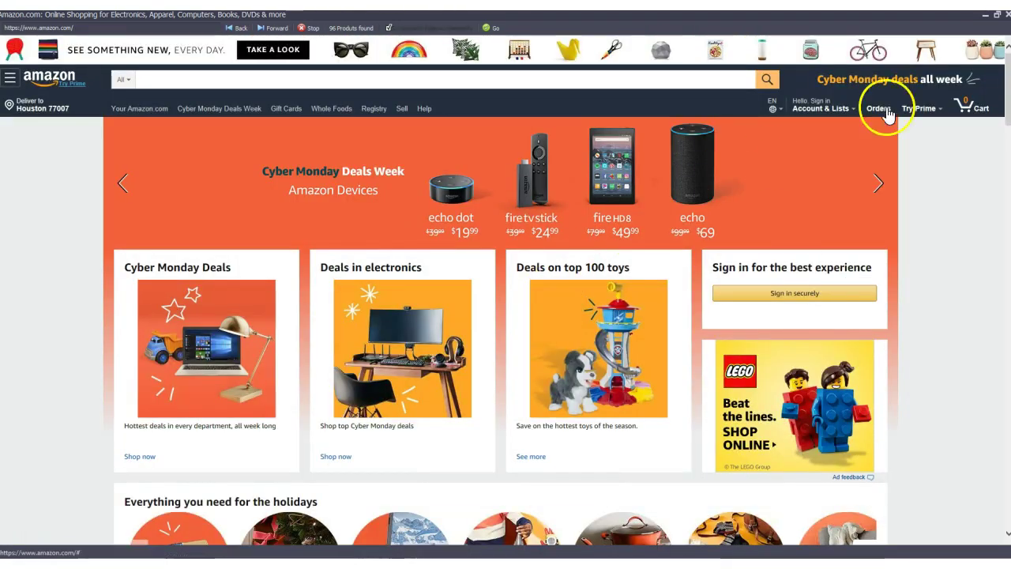
{"action": "left_click", "coordinate": [1008, 15]}
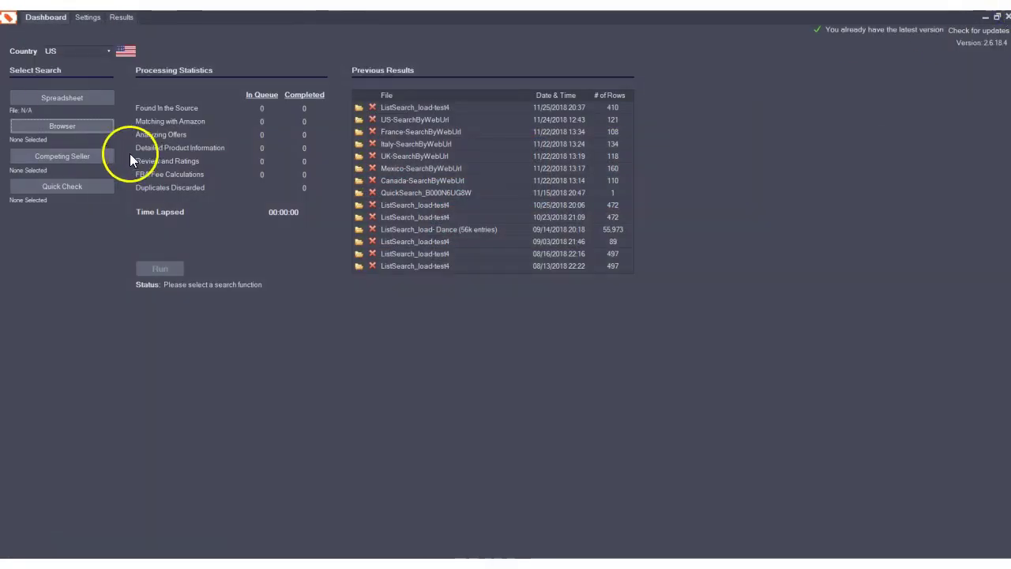
Step: Check the countries available for searching and select the UK-SearchByWebUrl entry in the previous results
{"action": "left_click", "coordinate": [80, 124]}
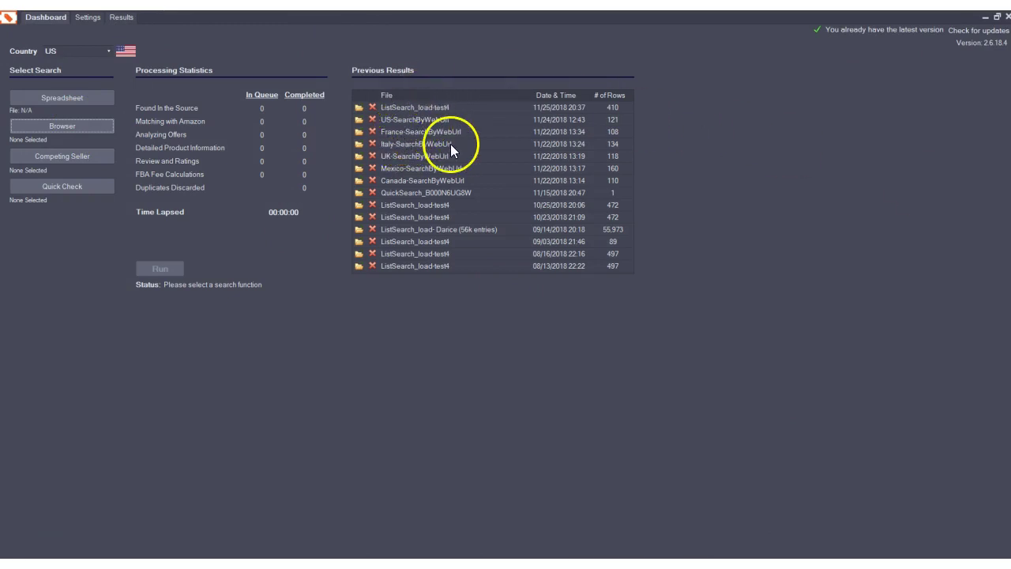
{"action": "left_click", "coordinate": [63, 50]}
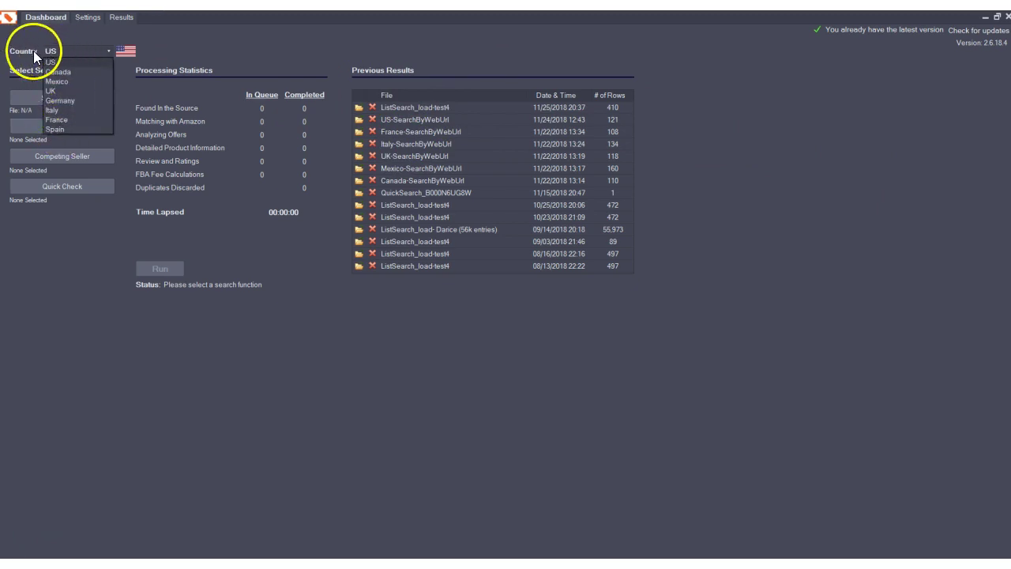
{"action": "left_click", "coordinate": [33, 50]}
{"action": "left_click", "coordinate": [397, 157]}
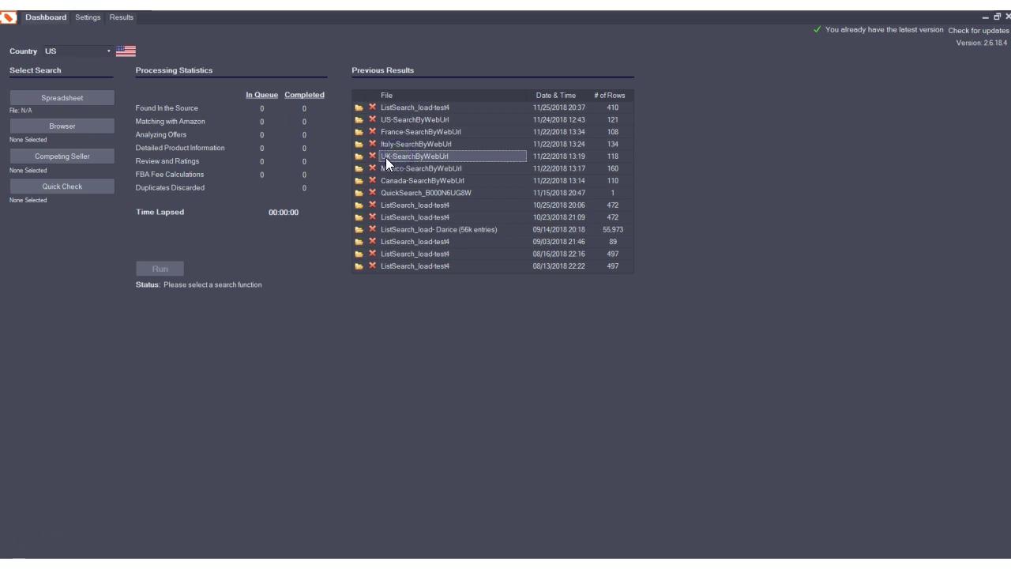
Step: Check the country selection on the dashboard again and open the product results with the FBA calculations
{"action": "left_click", "coordinate": [397, 167]}
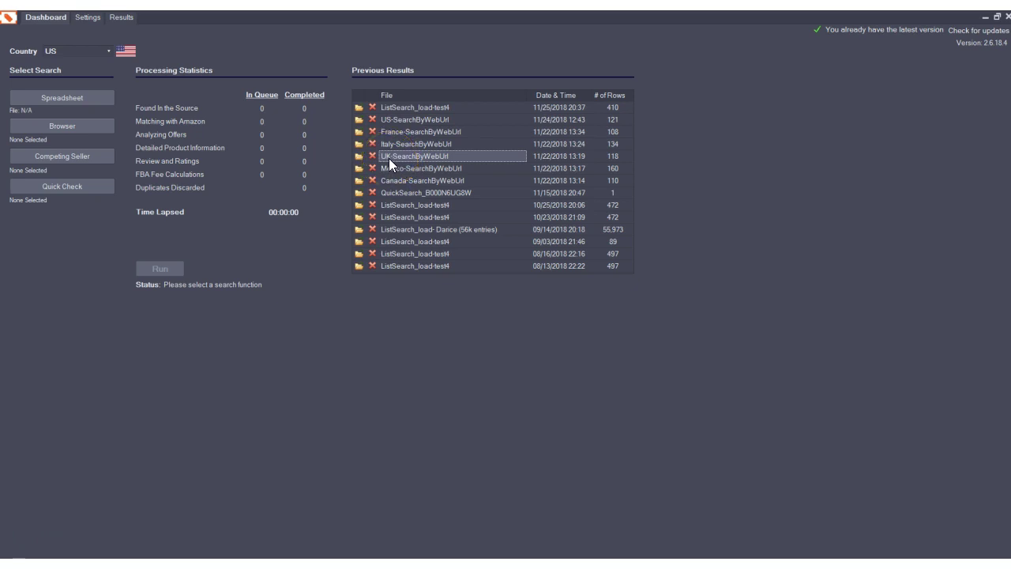
{"action": "left_click", "coordinate": [59, 50]}
{"action": "left_click", "coordinate": [57, 48]}
{"action": "left_click", "coordinate": [123, 18]}
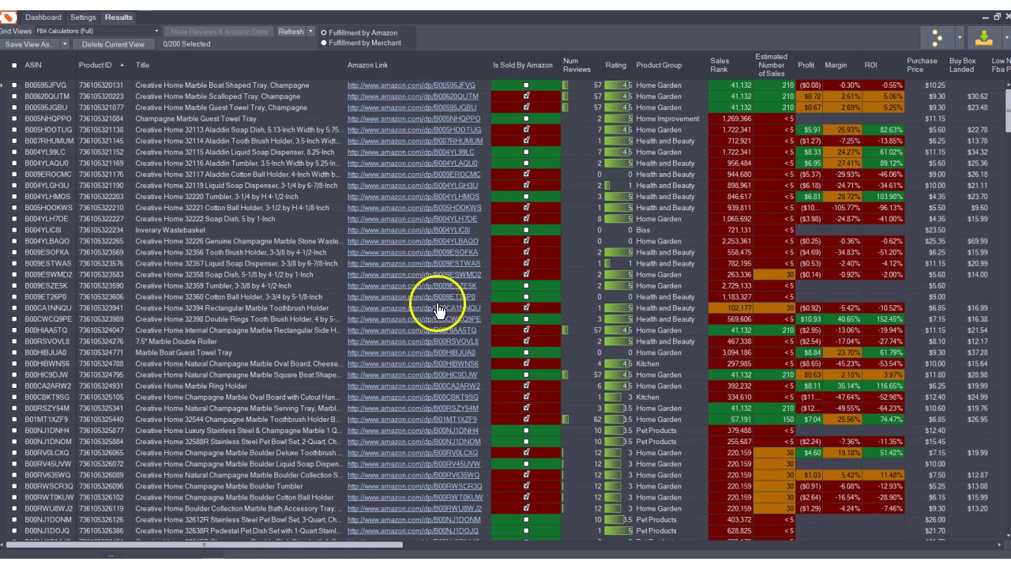
Step: Review the list of previous searches on the dashboard and return to the FBA calculation results
{"action": "left_click", "coordinate": [44, 18]}
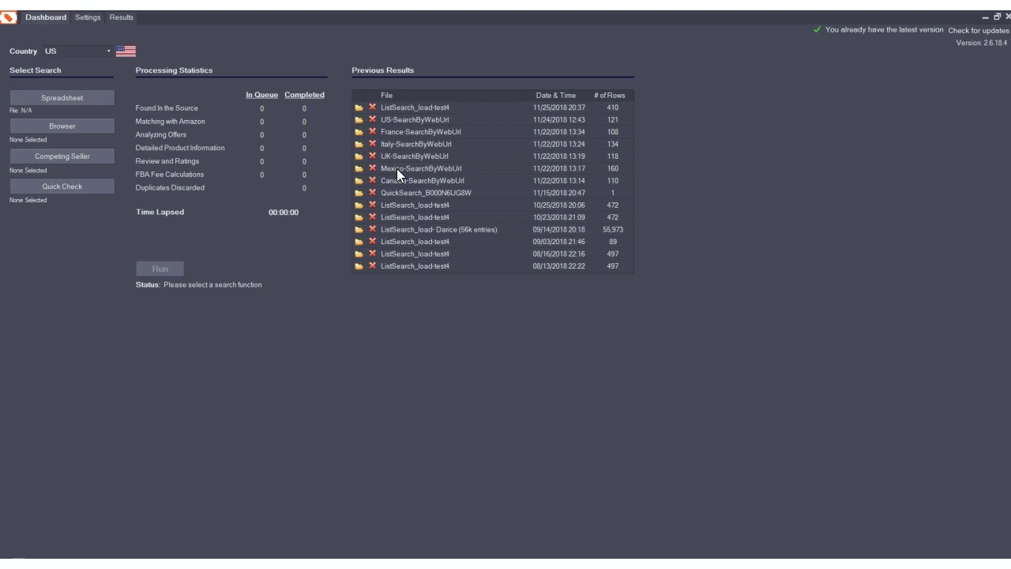
{"action": "left_click", "coordinate": [420, 219]}
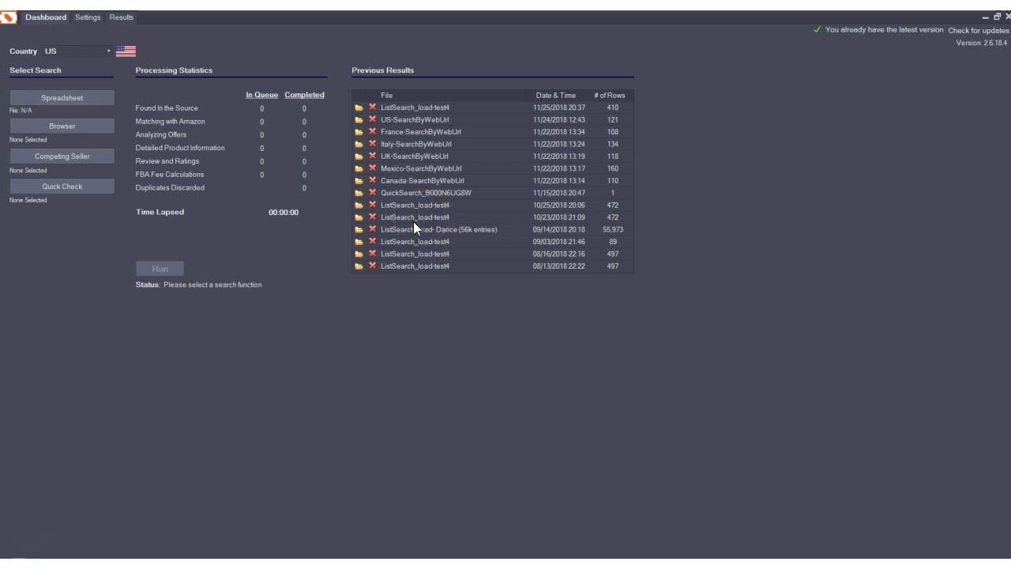
{"action": "left_click", "coordinate": [400, 207]}
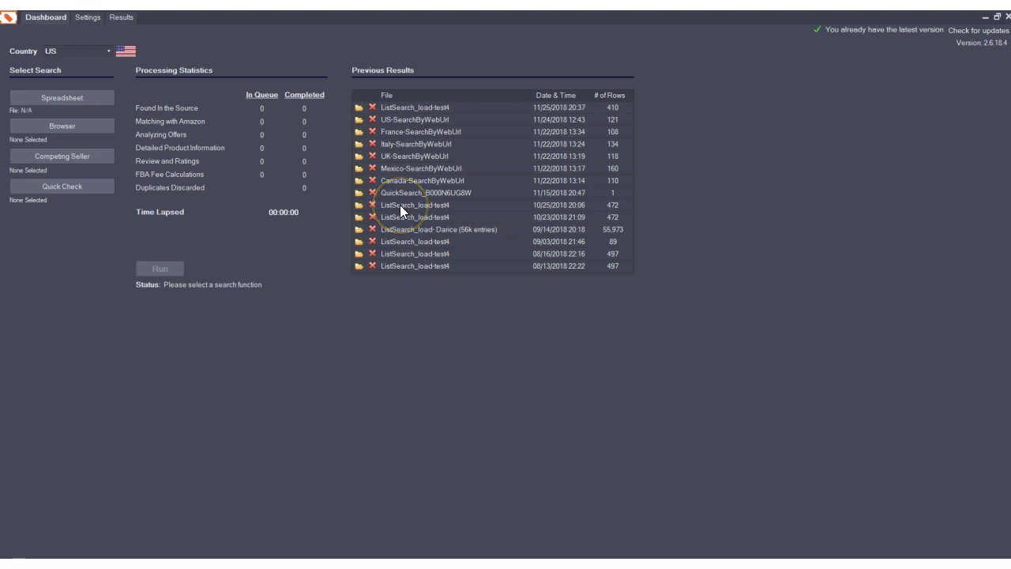
{"action": "left_click", "coordinate": [98, 22]}
{"action": "left_click", "coordinate": [119, 19]}
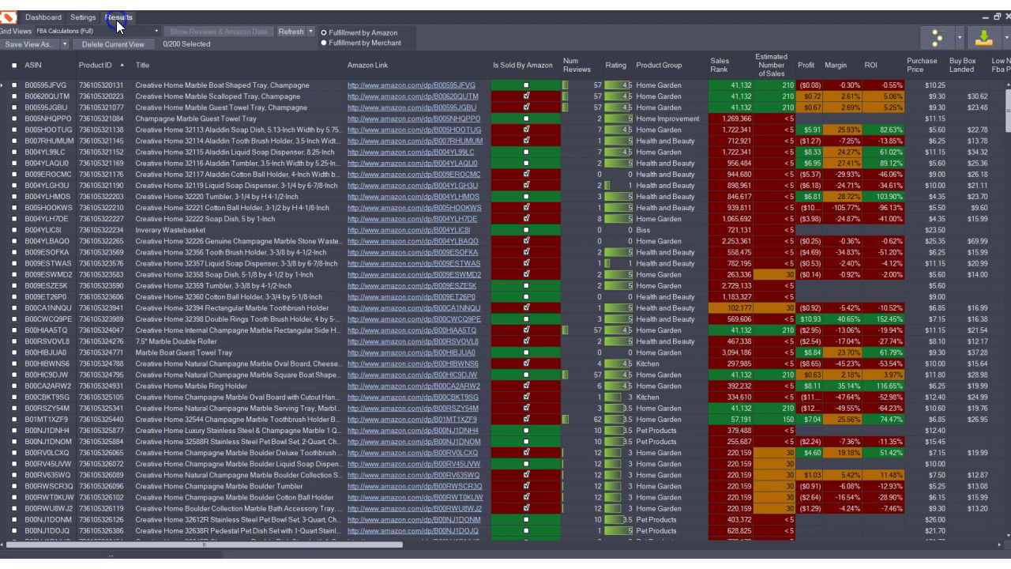